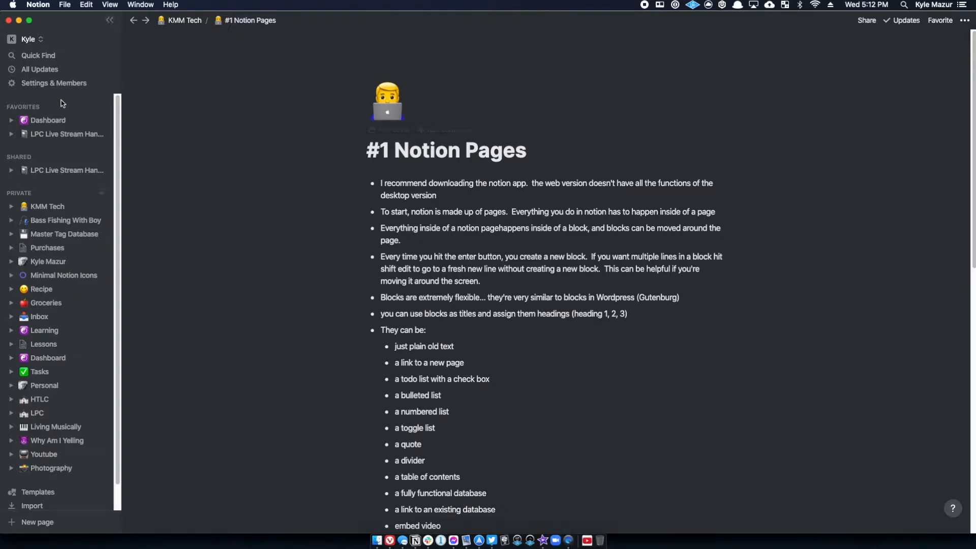
# Step: Open the Dashboard page from the favorites to view an example page
pyautogui.click(49, 120)
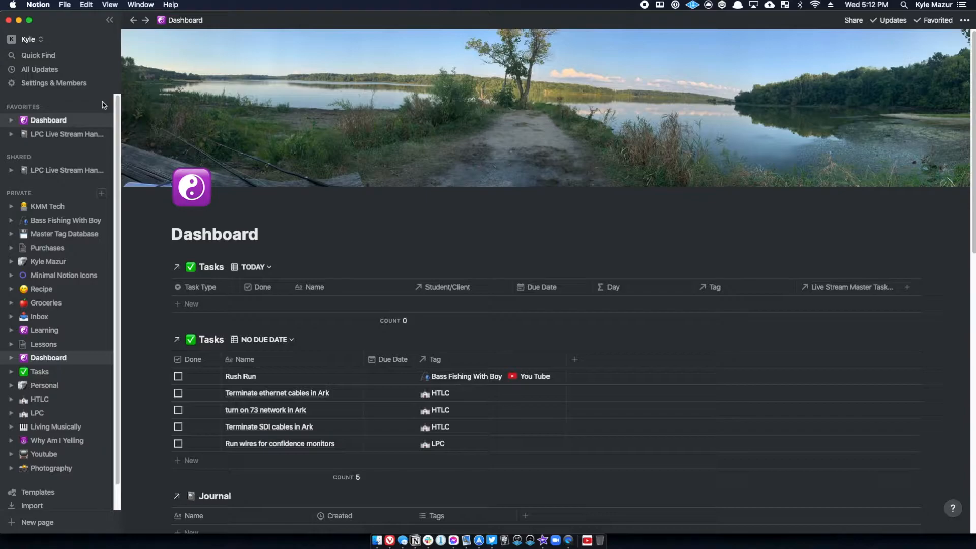
pyautogui.moveTo(666, 165)
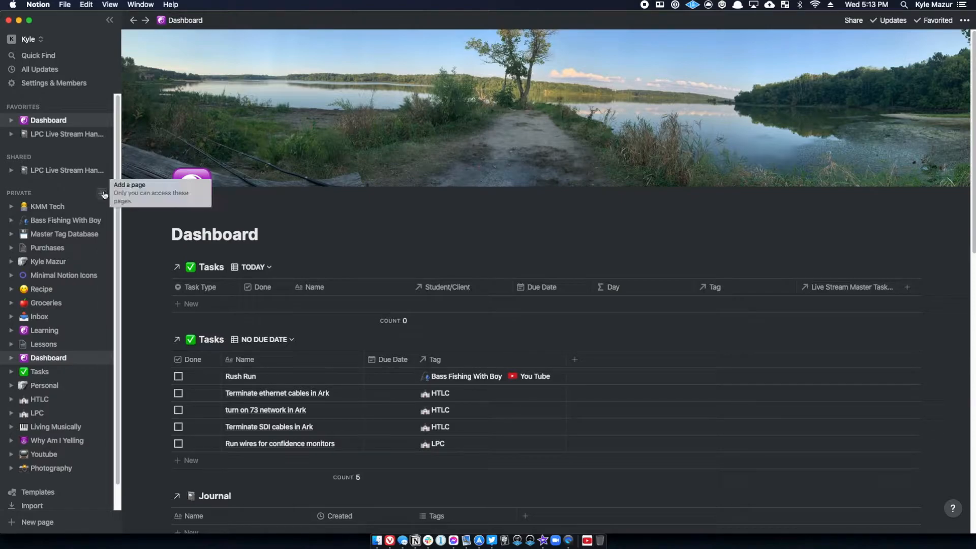
# Step: Create a new private page titled "Test" as an empty page with an icon
pyautogui.click(103, 194)
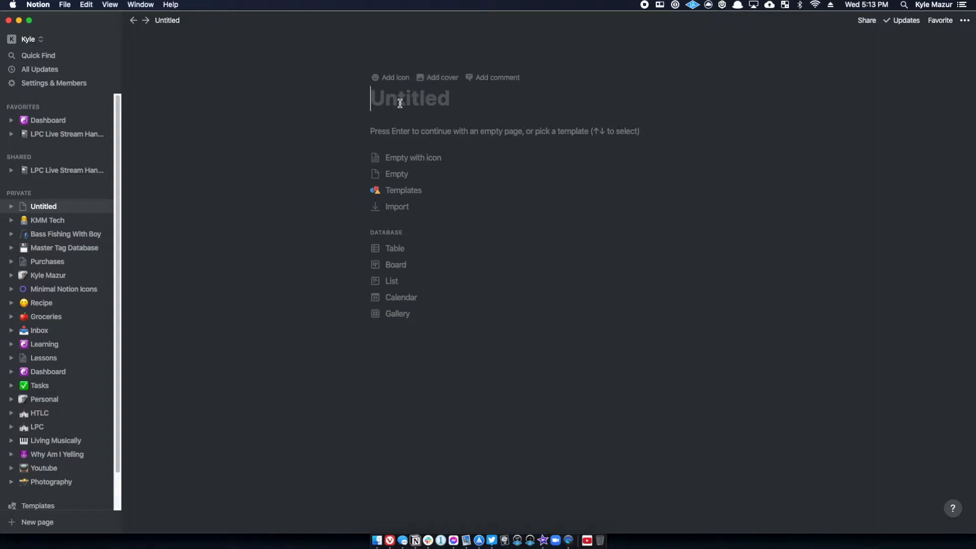
pyautogui.write('Test')
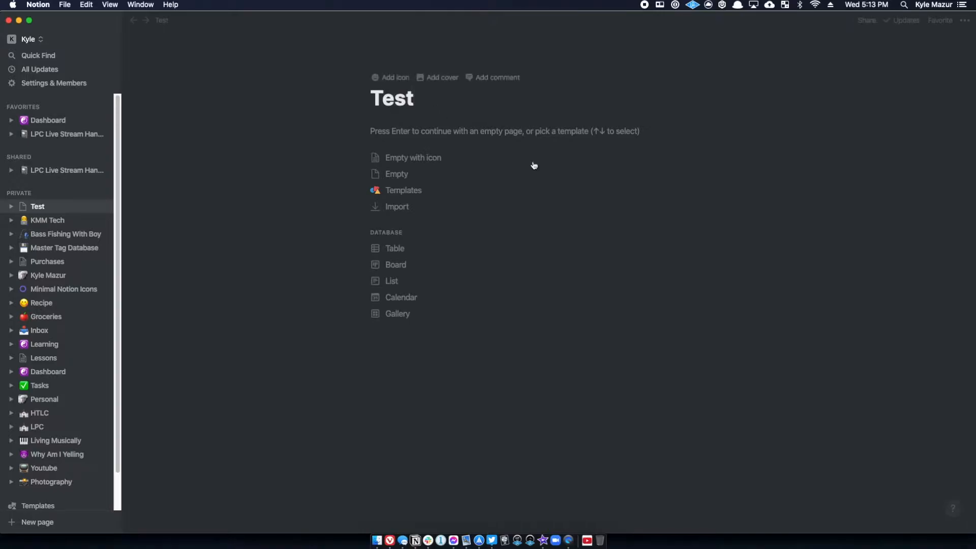
pyautogui.moveTo(392, 77)
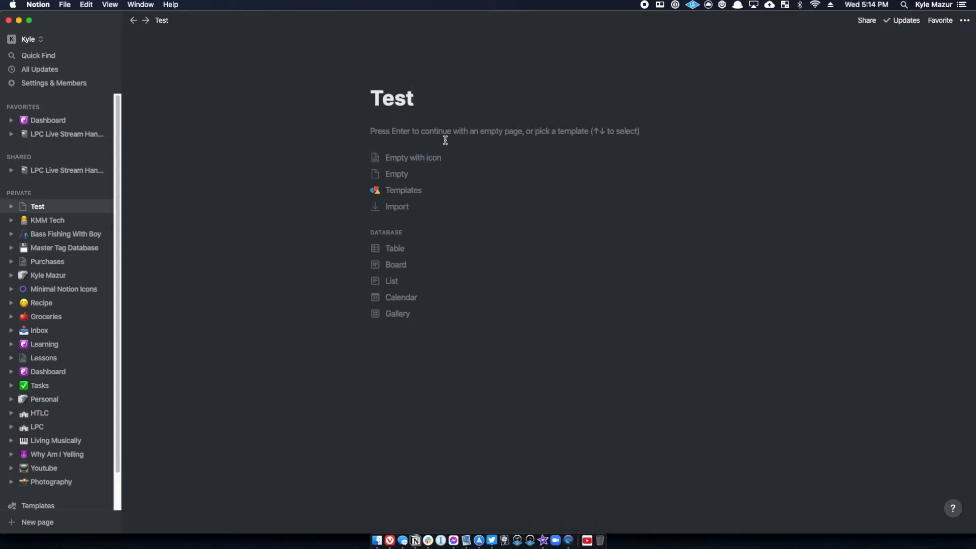
pyautogui.click(431, 157)
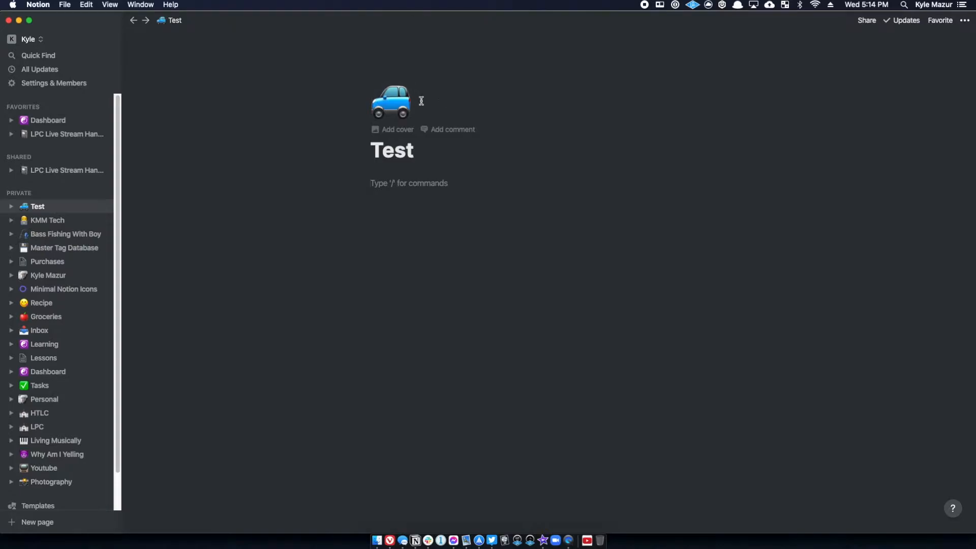
# Step: Change the Test page's icon to the dog face emoji, filtering the emojis by "dog"
pyautogui.click(402, 112)
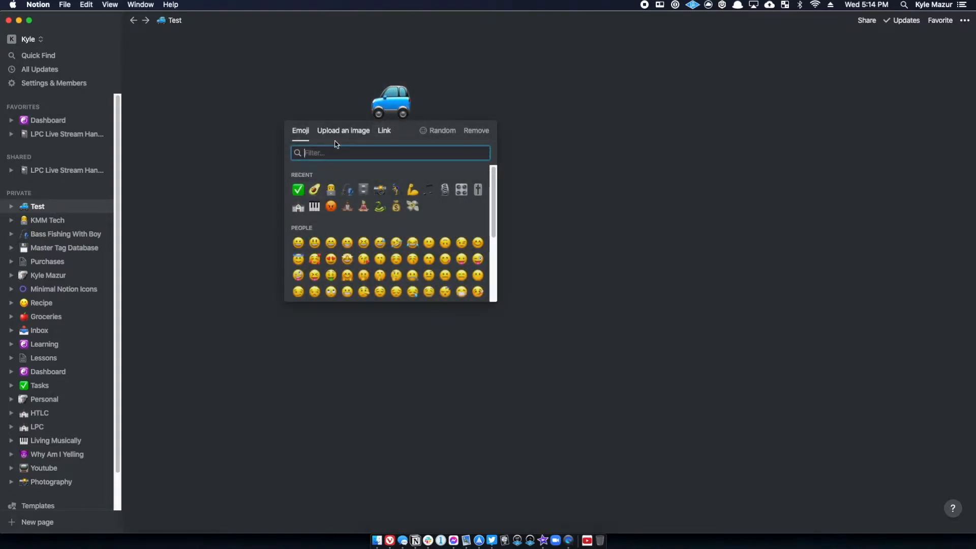
pyautogui.scroll(-15, 355, 249)
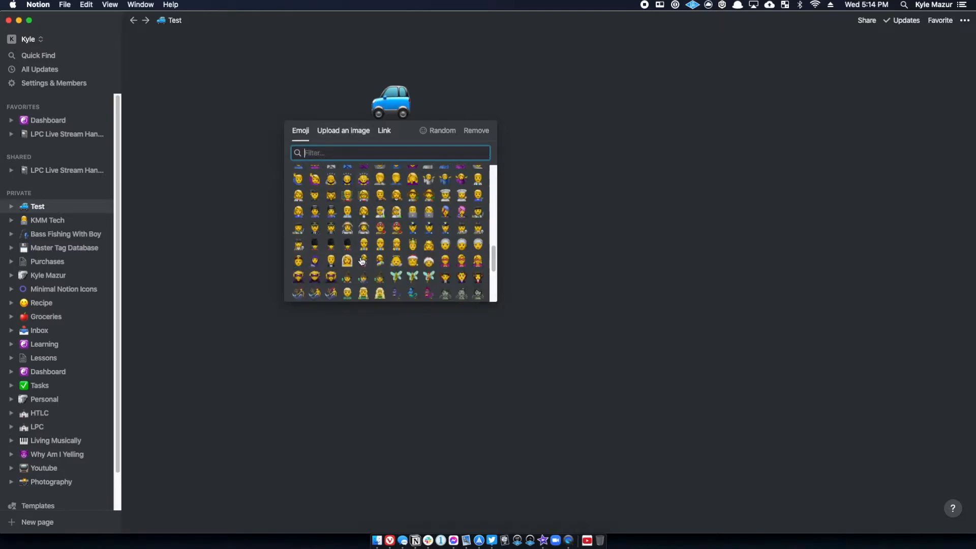
pyautogui.scroll(-5, 366, 254)
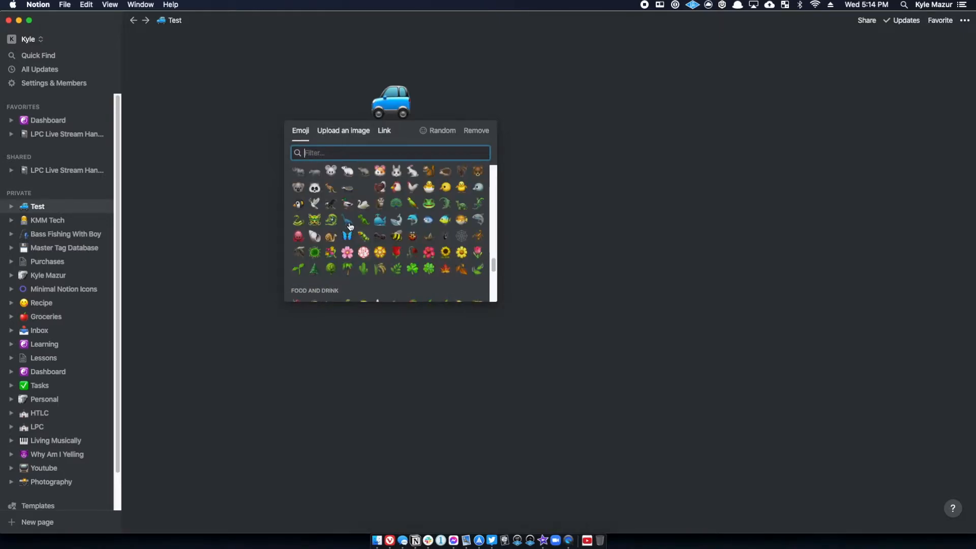
pyautogui.scroll(10, 350, 227)
pyautogui.scroll(3, 350, 227)
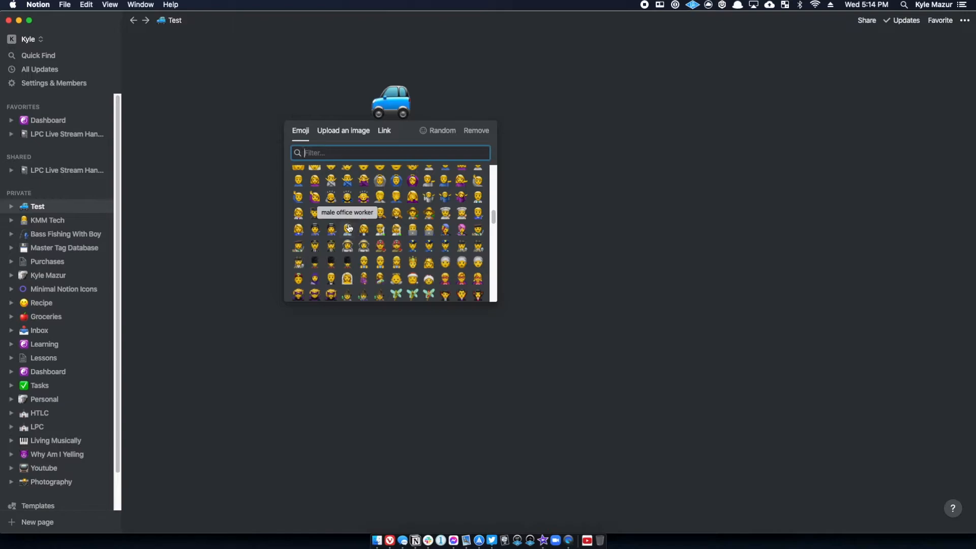
pyautogui.write('dog')
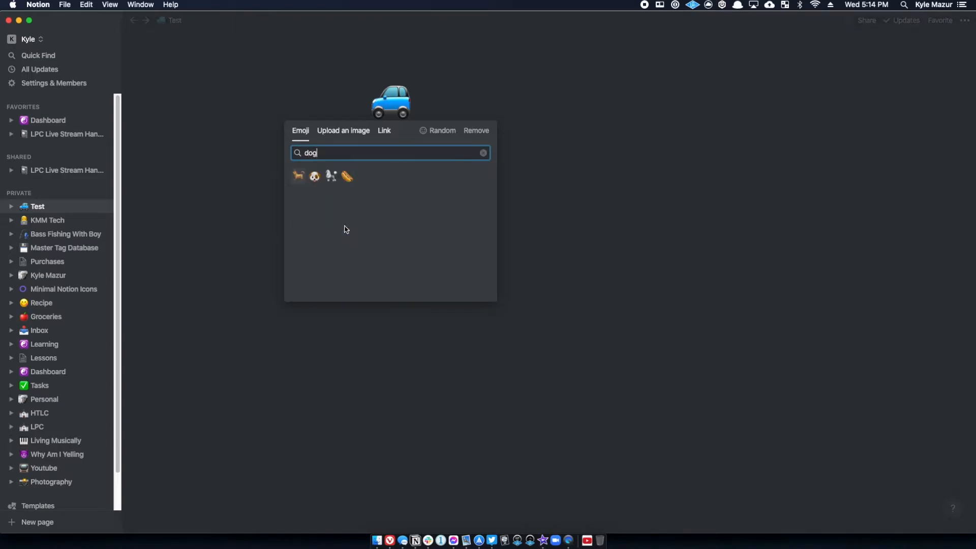
pyautogui.click(314, 176)
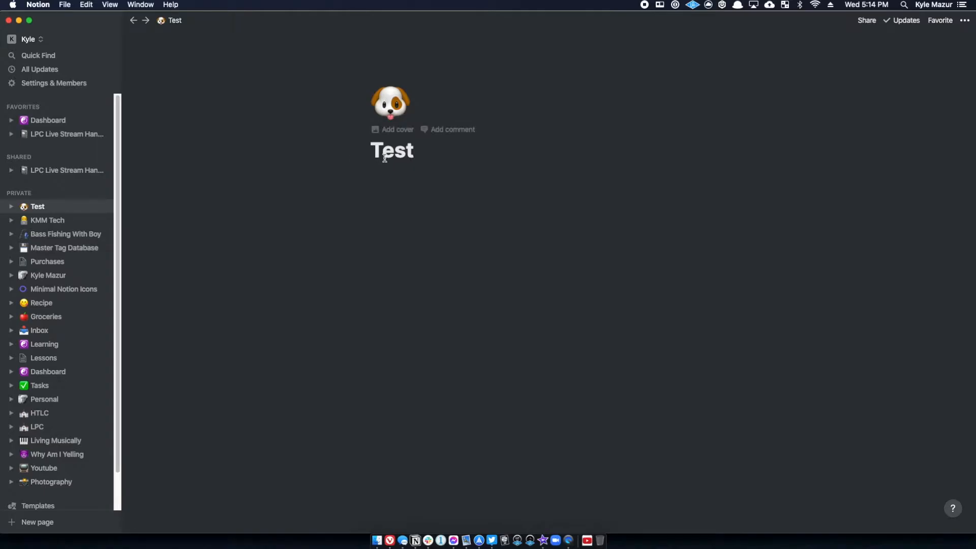
# Step: Add a cover to the Test page, browse the gallery images, and set the Unsplash photo of a wooden desk with laptops as cover
pyautogui.click(397, 130)
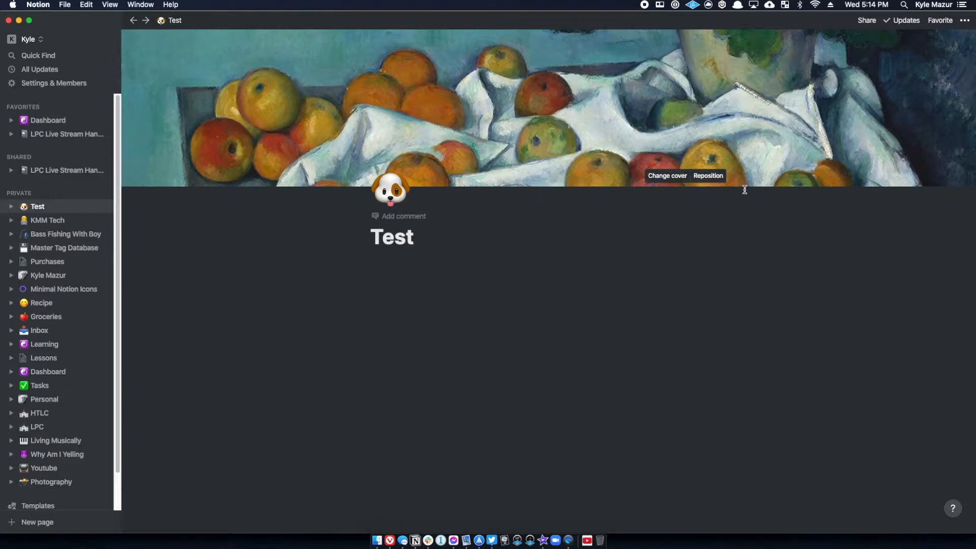
pyautogui.click(677, 177)
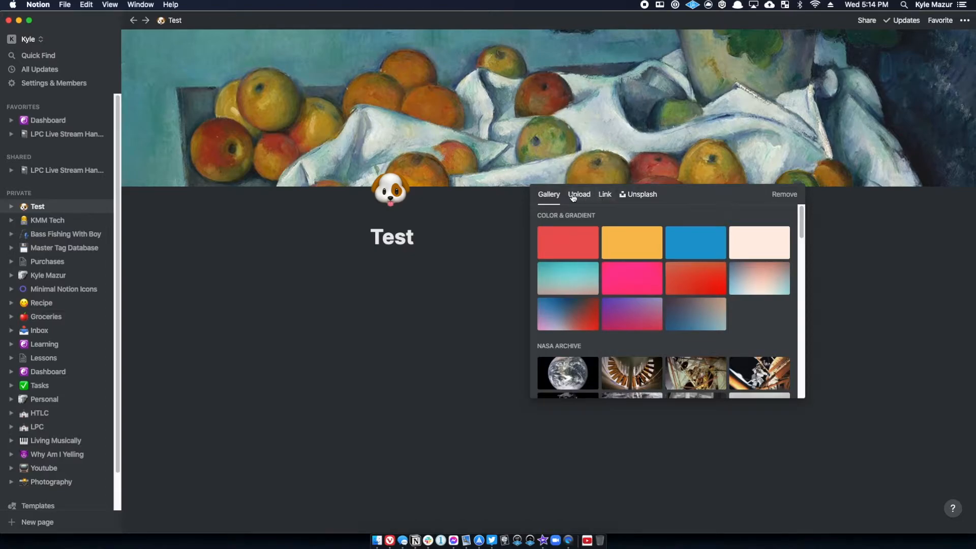
pyautogui.scroll(-5, 594, 343)
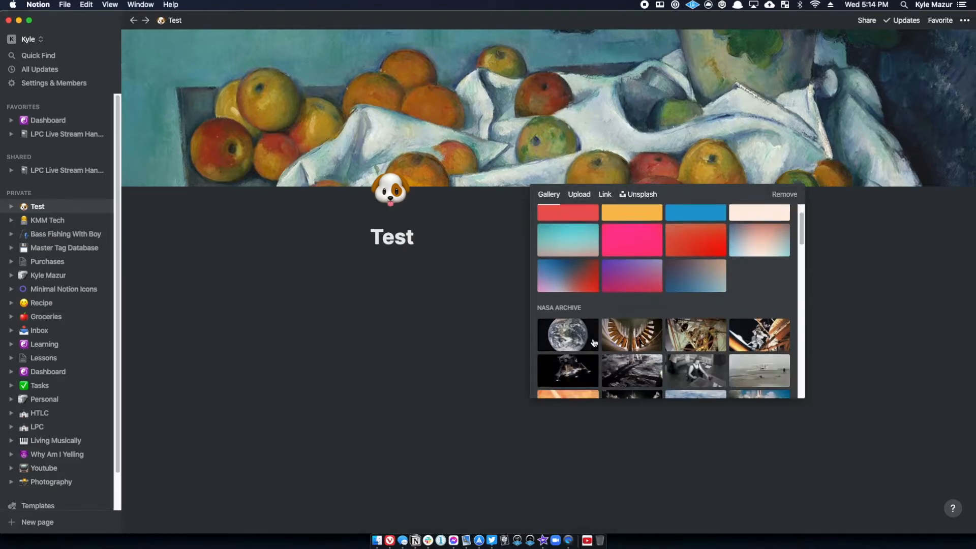
pyautogui.scroll(-5, 667, 348)
pyautogui.scroll(-8, 667, 348)
pyautogui.scroll(5, 661, 343)
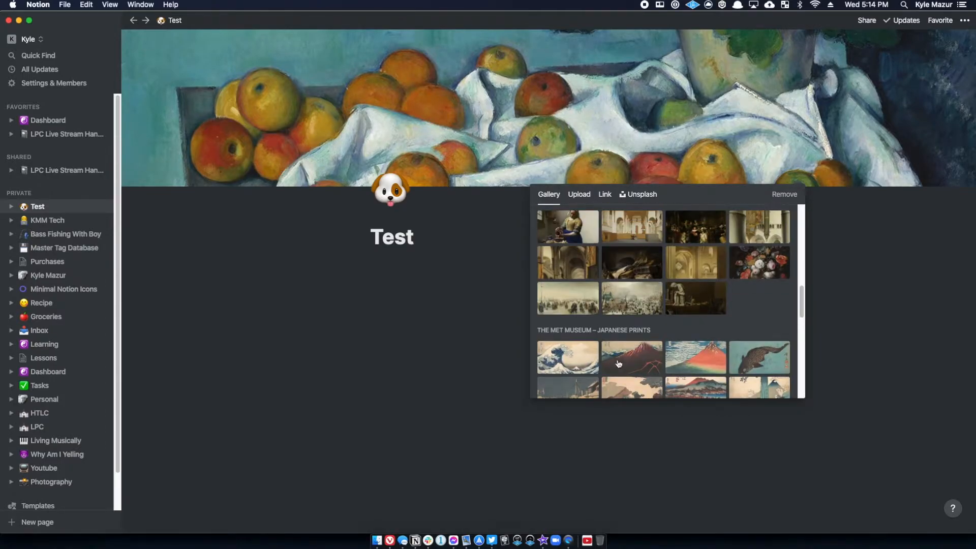
pyautogui.scroll(3, 620, 365)
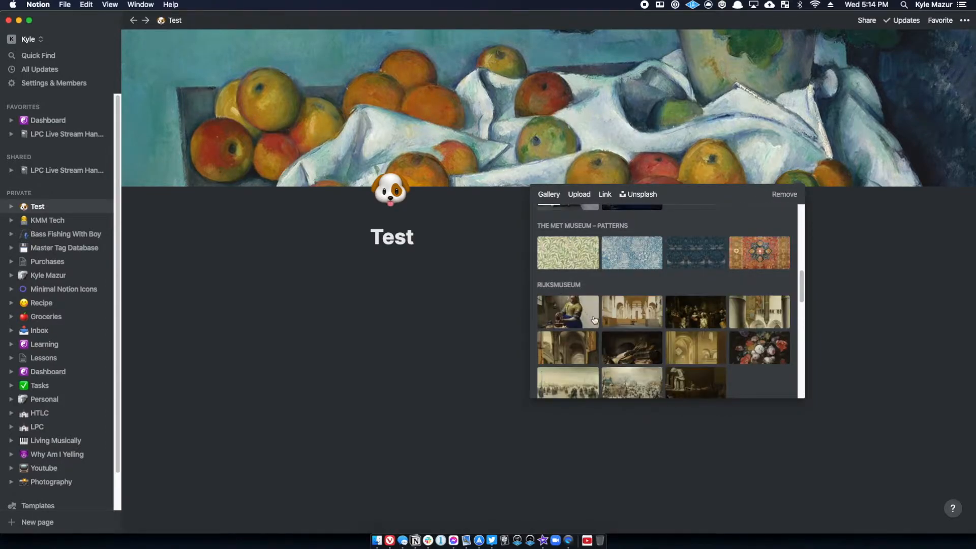
pyautogui.scroll(-10, 601, 304)
pyautogui.scroll(15, 610, 284)
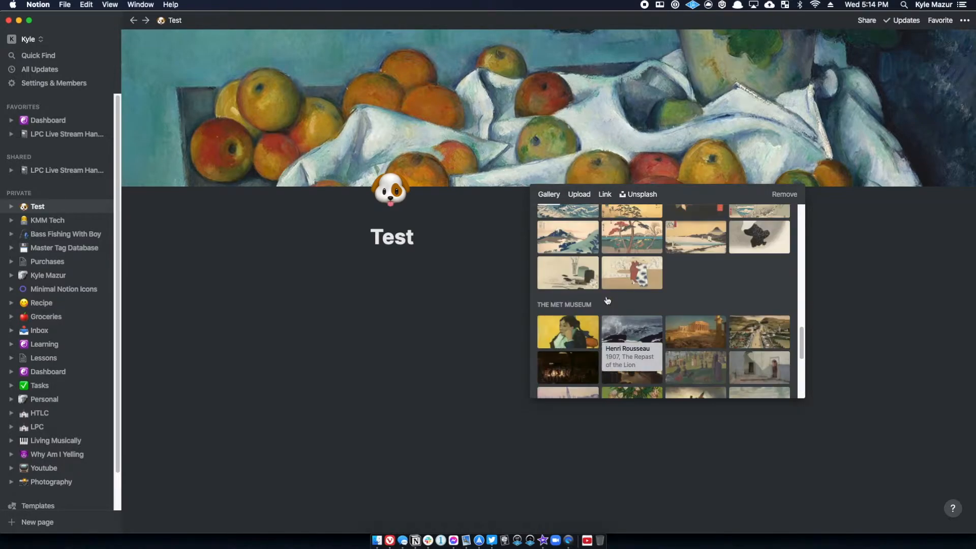
pyautogui.click(638, 197)
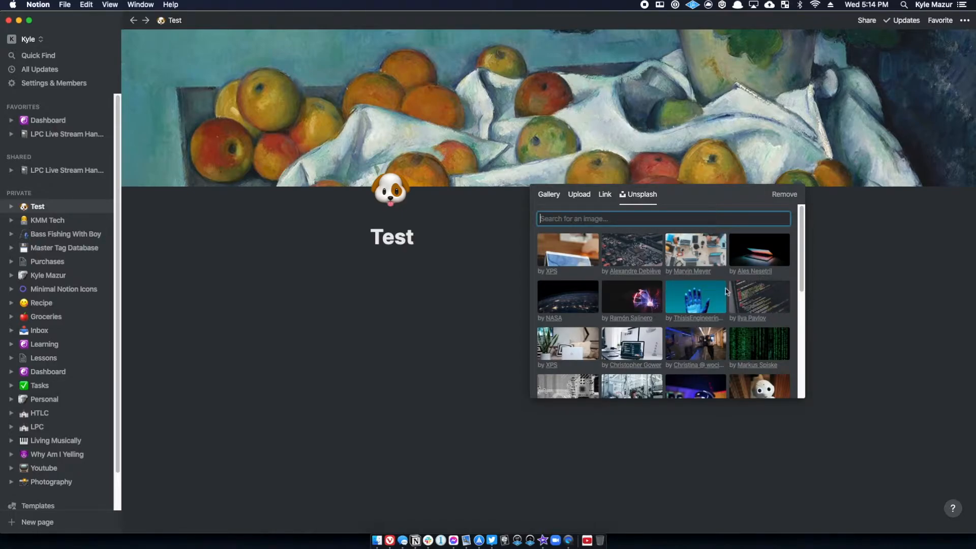
pyautogui.click(709, 258)
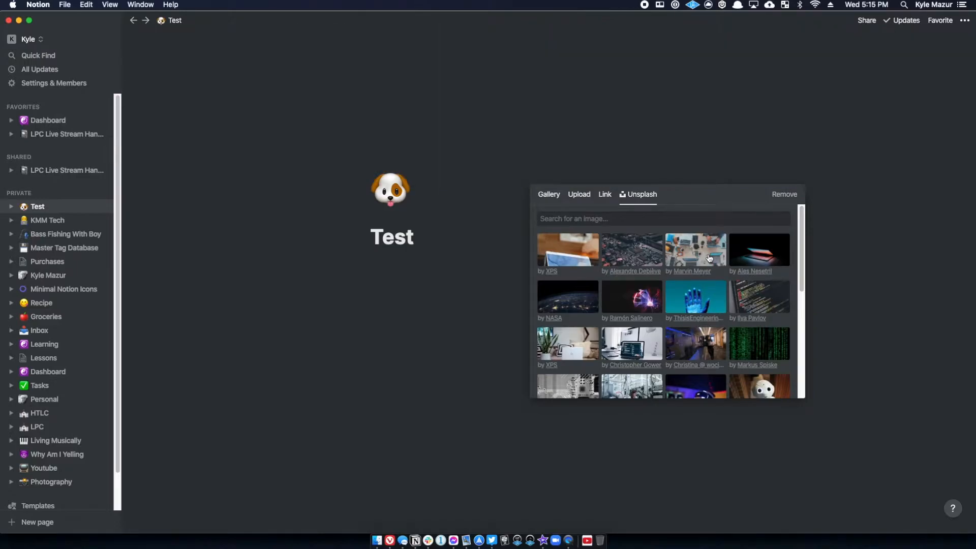
pyautogui.click(861, 338)
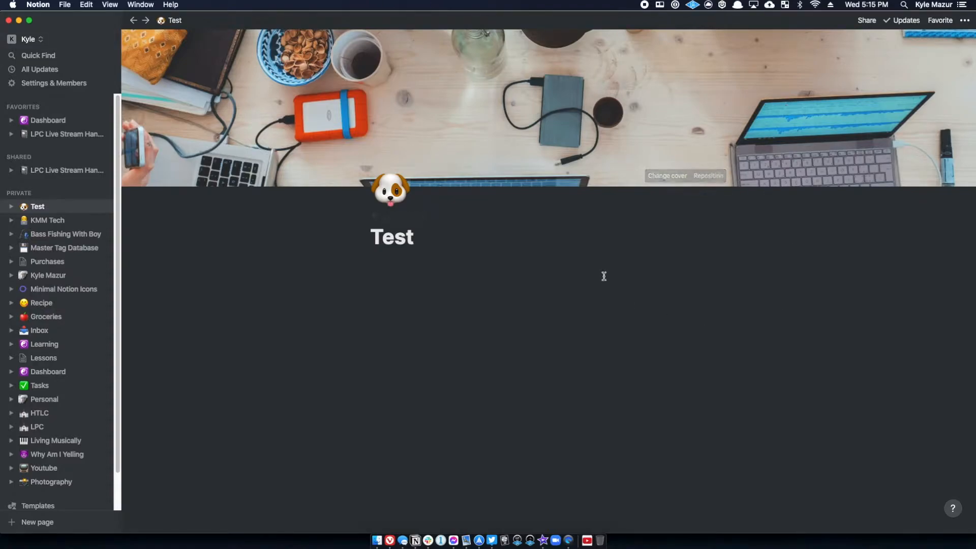
# Step: Reposition the cover image by shifting it slightly upward and save the position
pyautogui.click(700, 176)
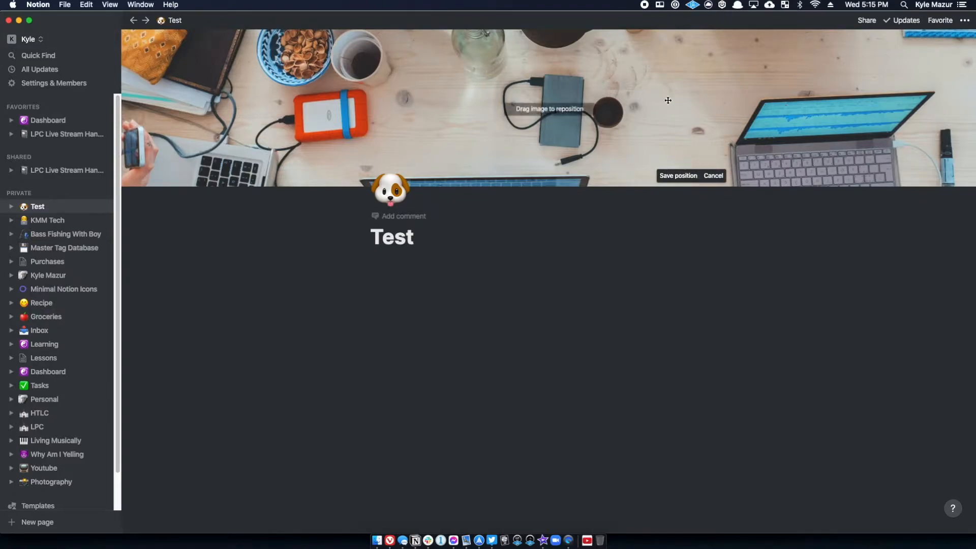
pyautogui.moveTo(668, 100); pyautogui.dragTo(690, 85)
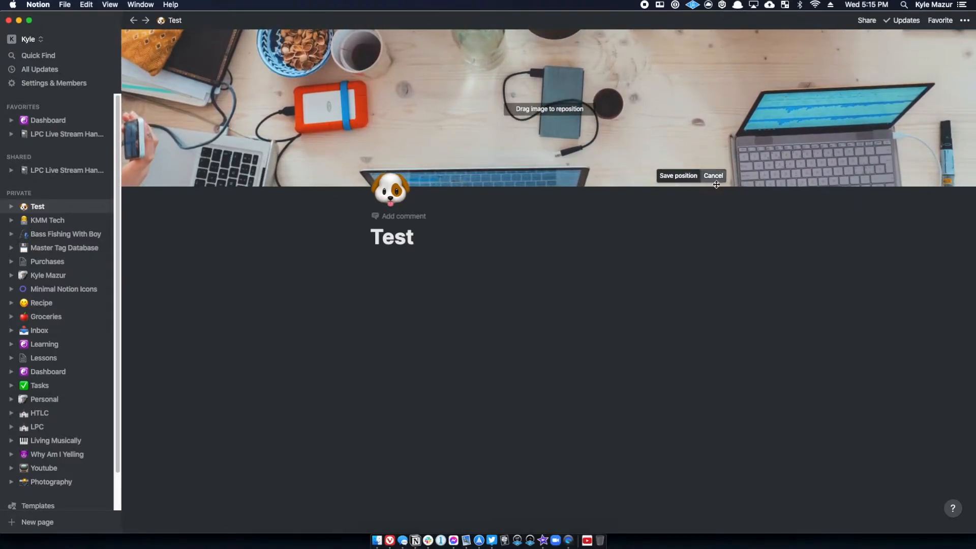
pyautogui.click(679, 177)
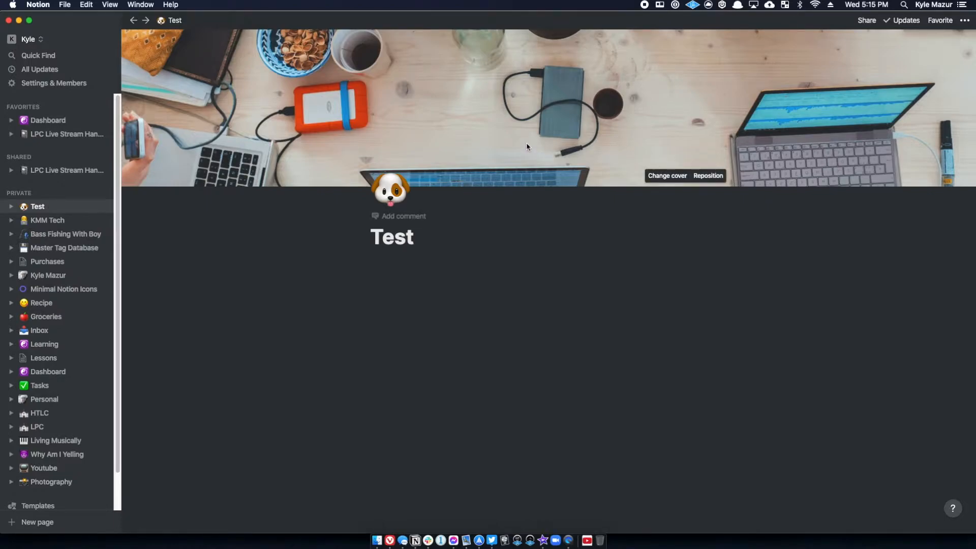
# Step: Post the comment "this is my test page" on the Test page and resolve it
pyautogui.click(373, 219)
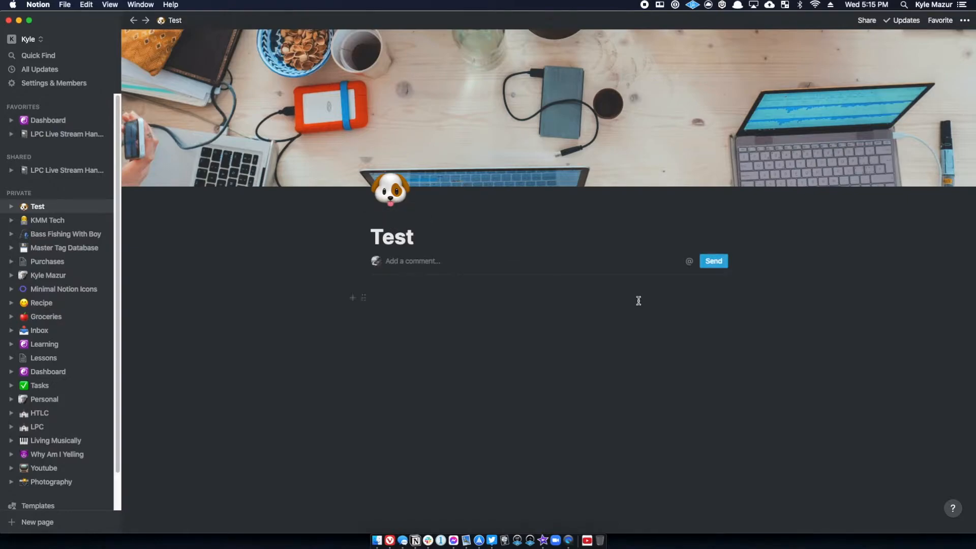
pyautogui.write('this i8s')
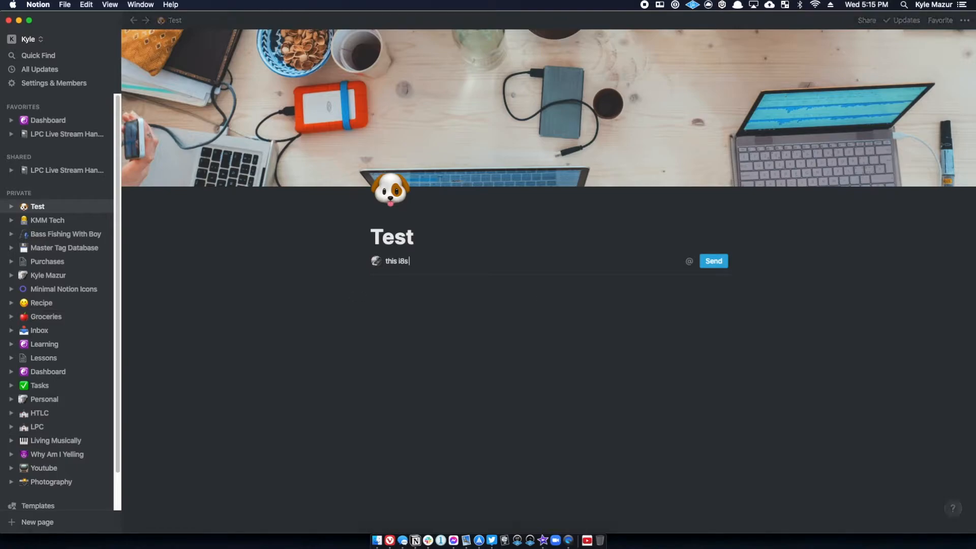
pyautogui.write(' my test page')
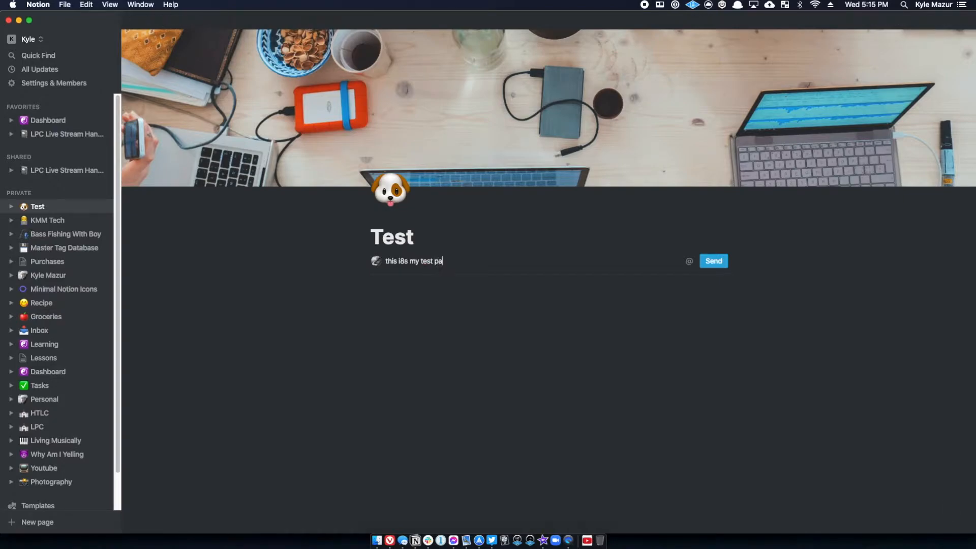
pyautogui.click(404, 262)
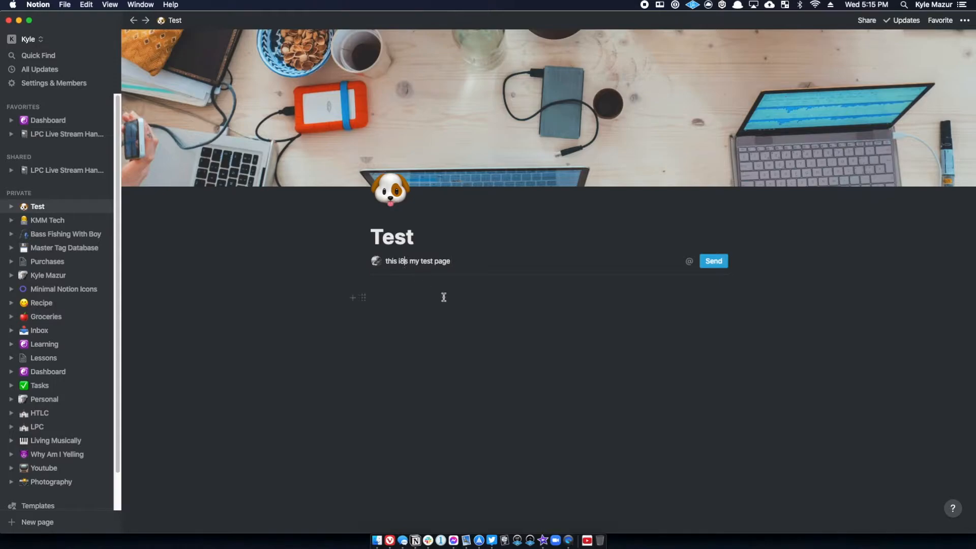
pyautogui.press('BackSpace')
pyautogui.click(720, 262)
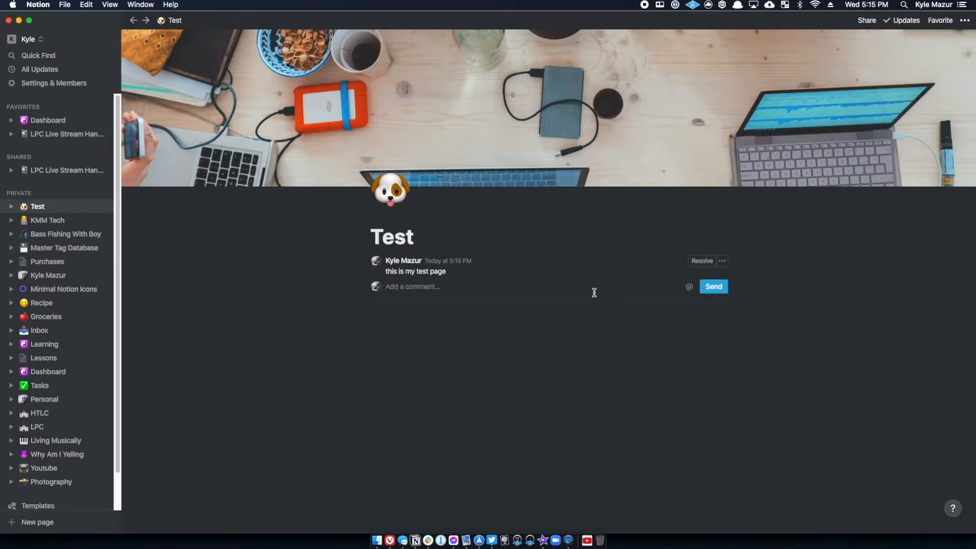
pyautogui.click(708, 261)
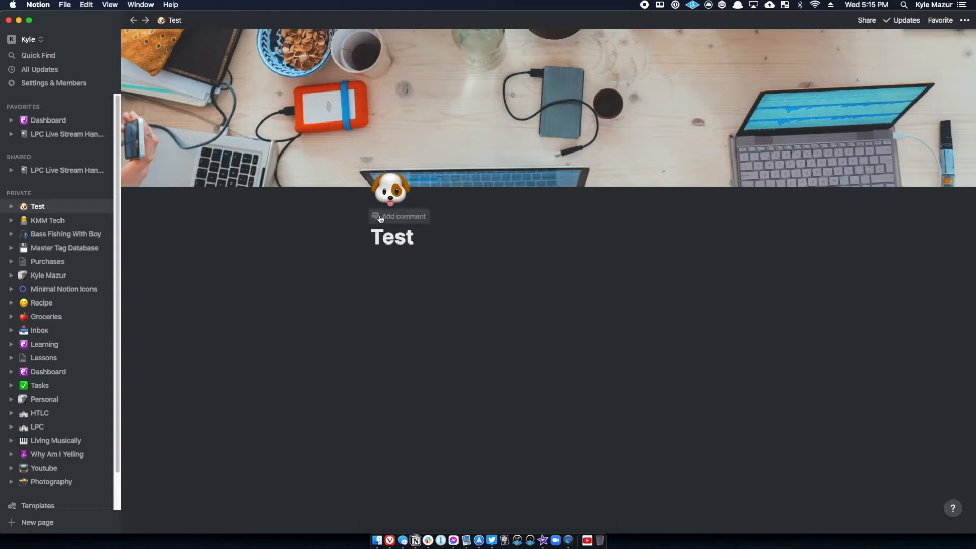
# Step: Post a second page comment reading "sdfa" and resolve it
pyautogui.click(385, 215)
pyautogui.click(833, 308)
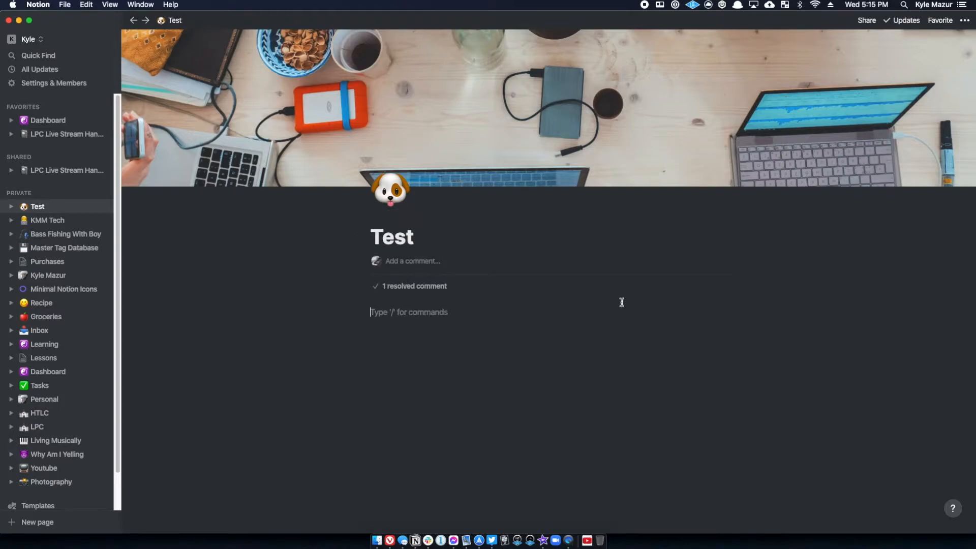
pyautogui.click(444, 265)
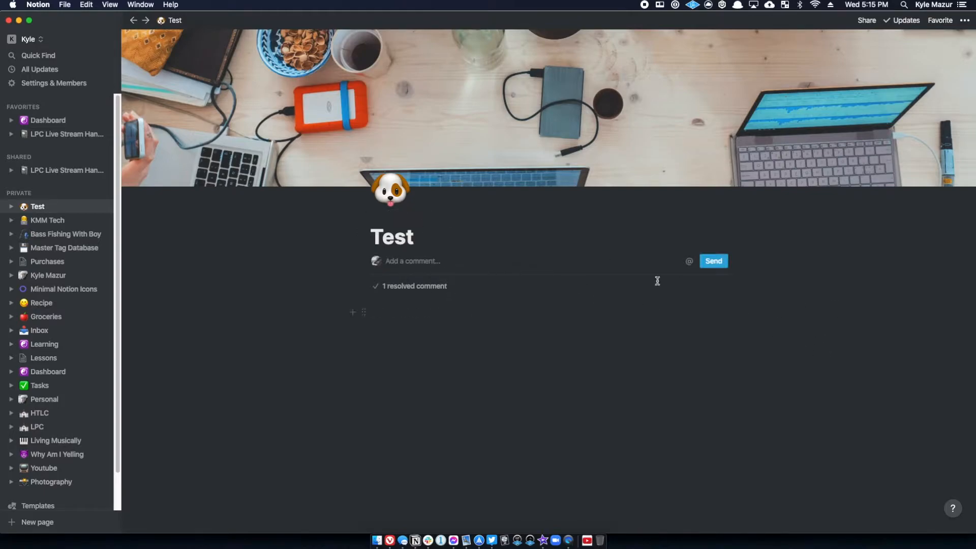
pyautogui.write('sdfa')
pyautogui.click(727, 263)
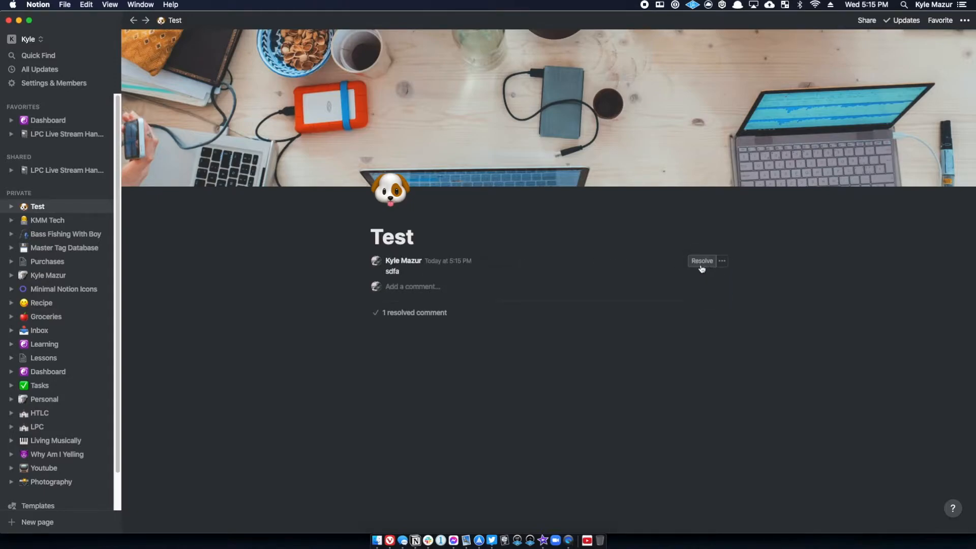
pyautogui.click(701, 262)
# Step: Examine the block types available on the empty line of the Test page, from basic, inline and database blocks to embeds, advanced and conversion options
pyautogui.click(397, 268)
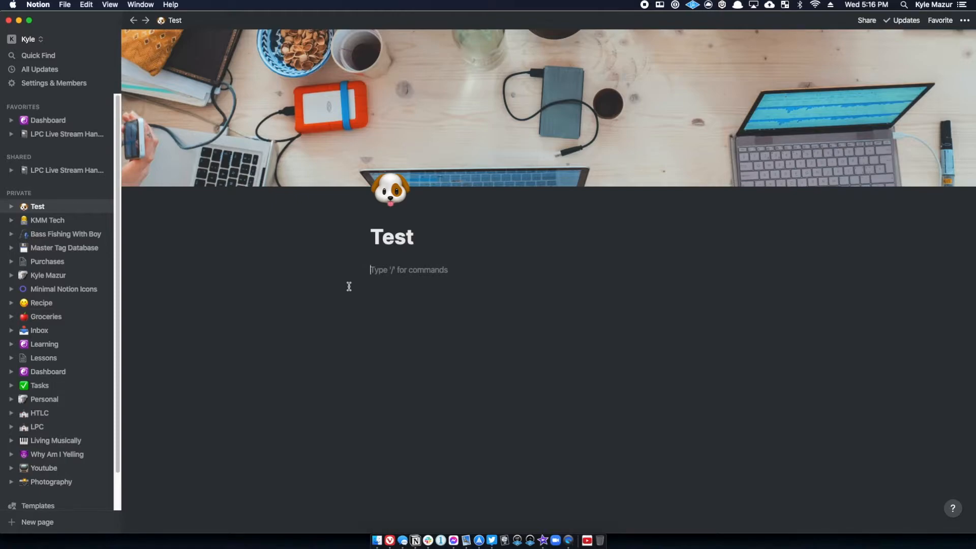
pyautogui.write('/')
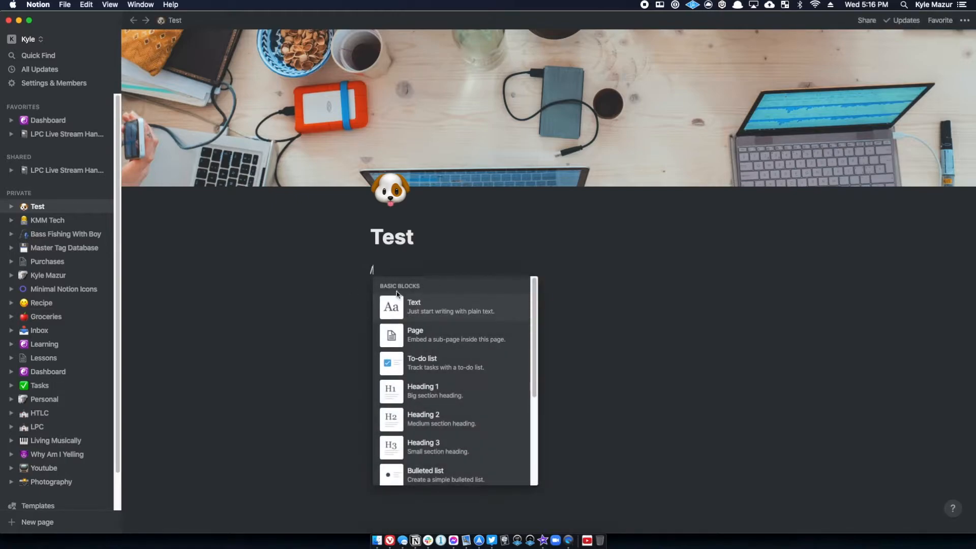
pyautogui.scroll(-2, 457, 318)
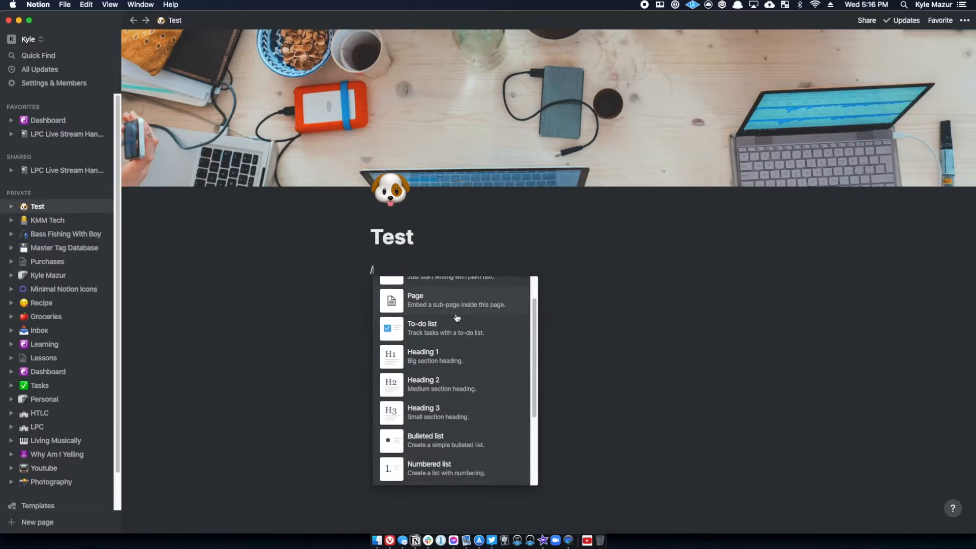
pyautogui.scroll(-10, 457, 318)
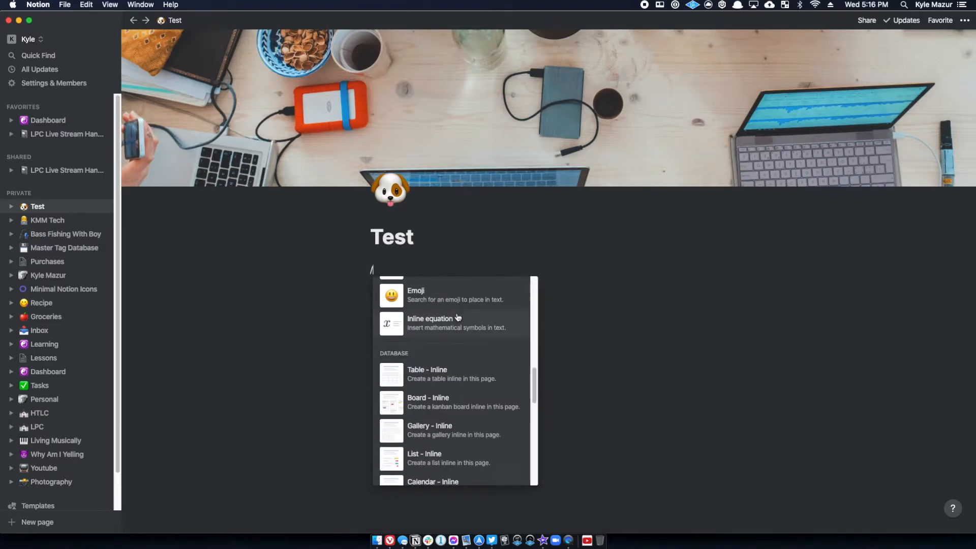
pyautogui.scroll(-15, 457, 318)
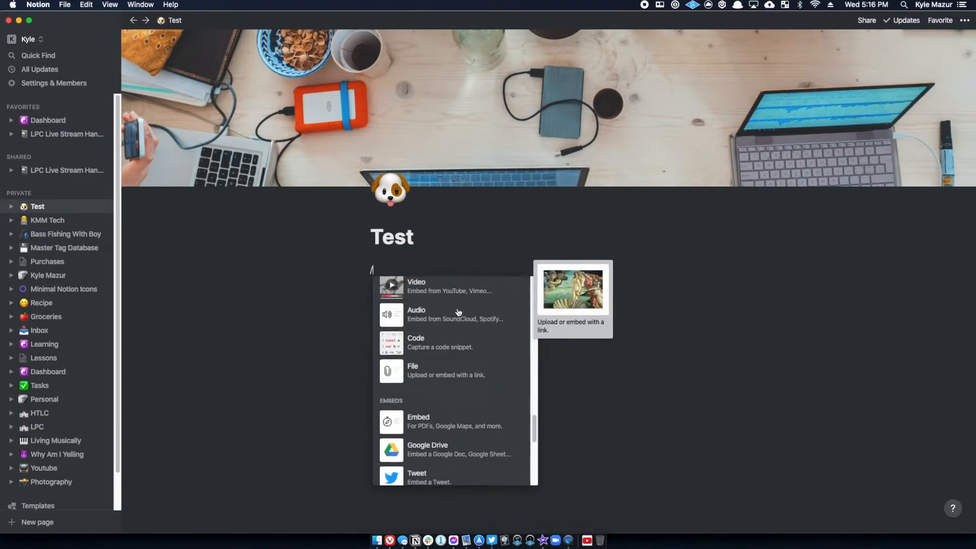
pyautogui.scroll(-10, 458, 307)
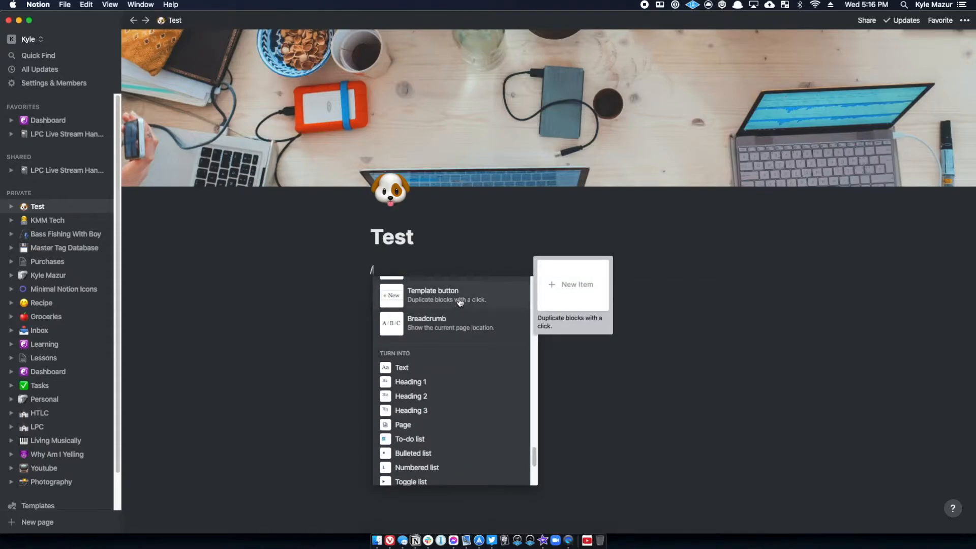
pyautogui.scroll(20, 487, 338)
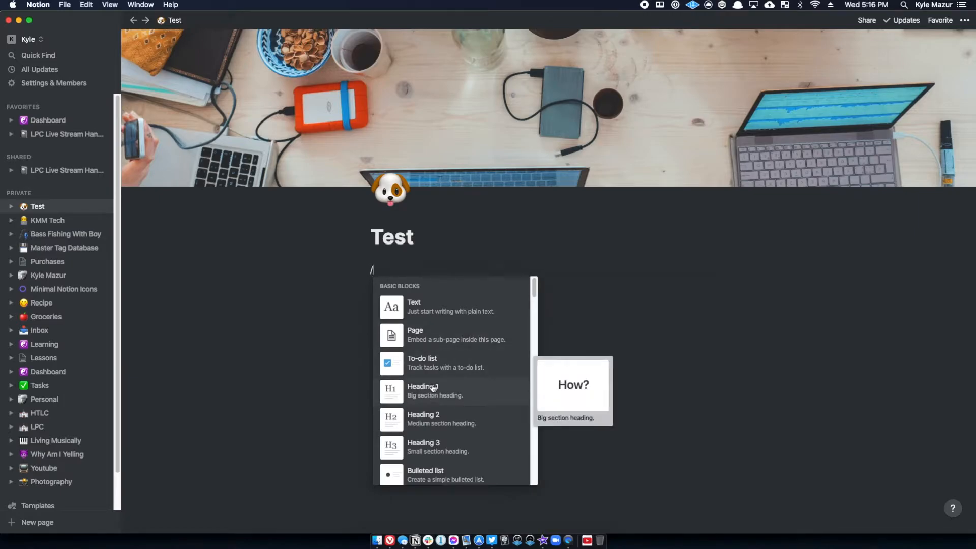
pyautogui.scroll(-1, 450, 425)
pyautogui.scroll(-2, 450, 429)
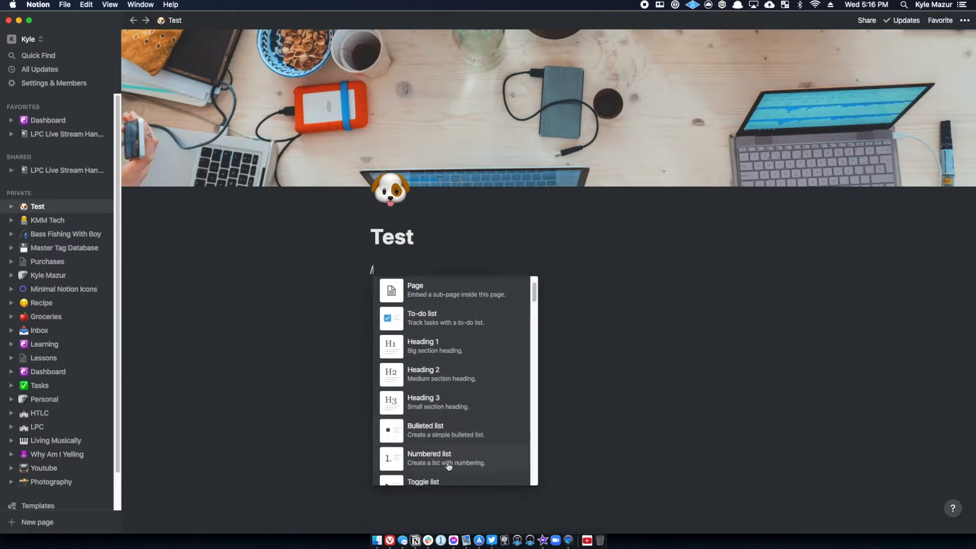
pyautogui.scroll(-2, 463, 436)
pyautogui.scroll(-6, 461, 436)
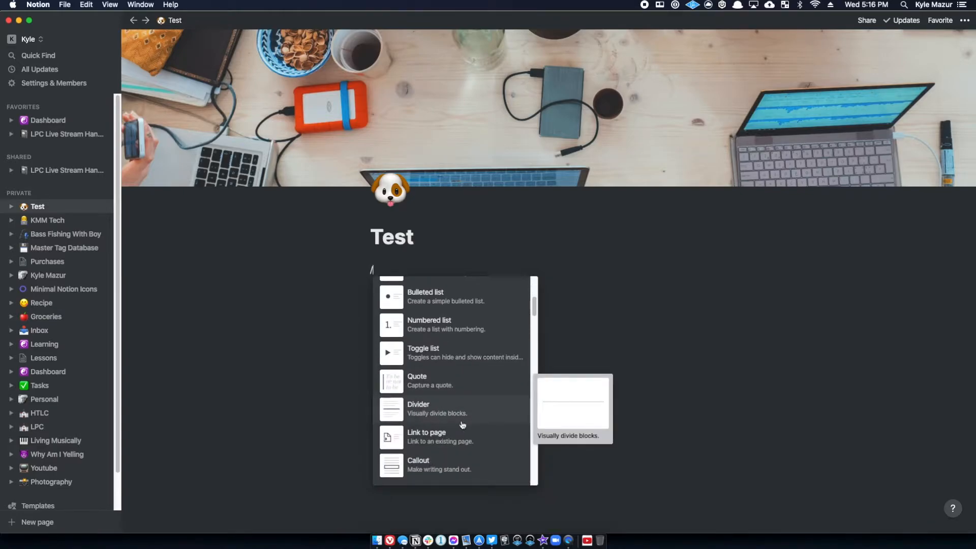
pyautogui.scroll(-5, 431, 428)
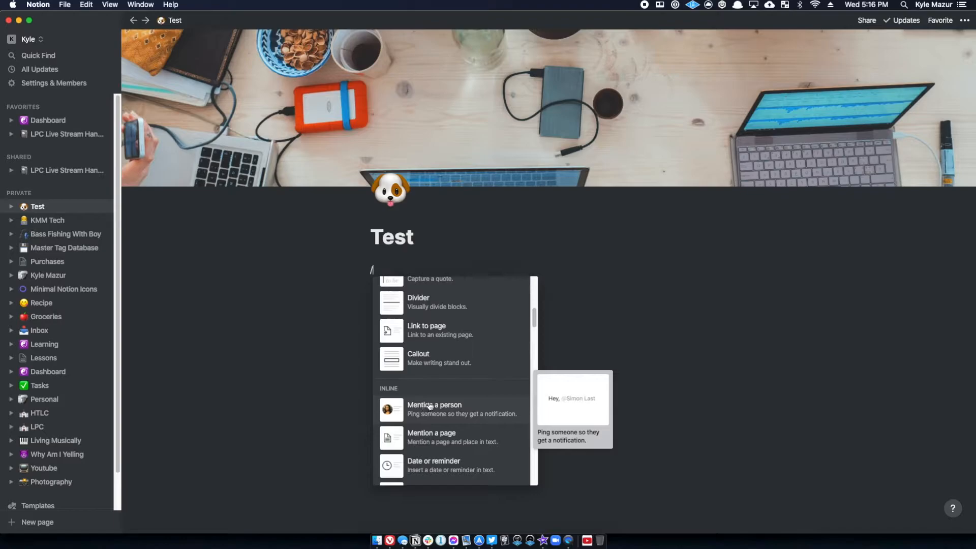
pyautogui.scroll(-3, 472, 433)
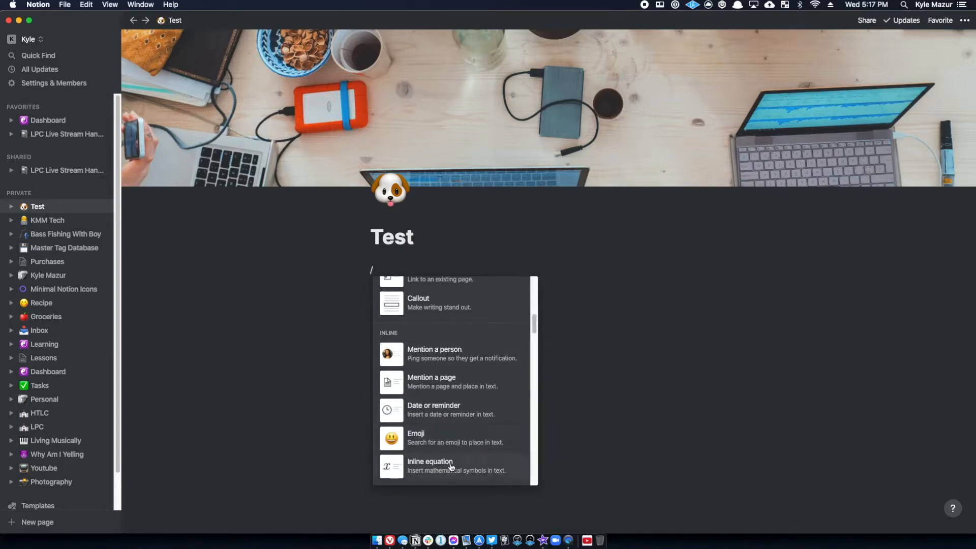
pyautogui.scroll(-4, 438, 446)
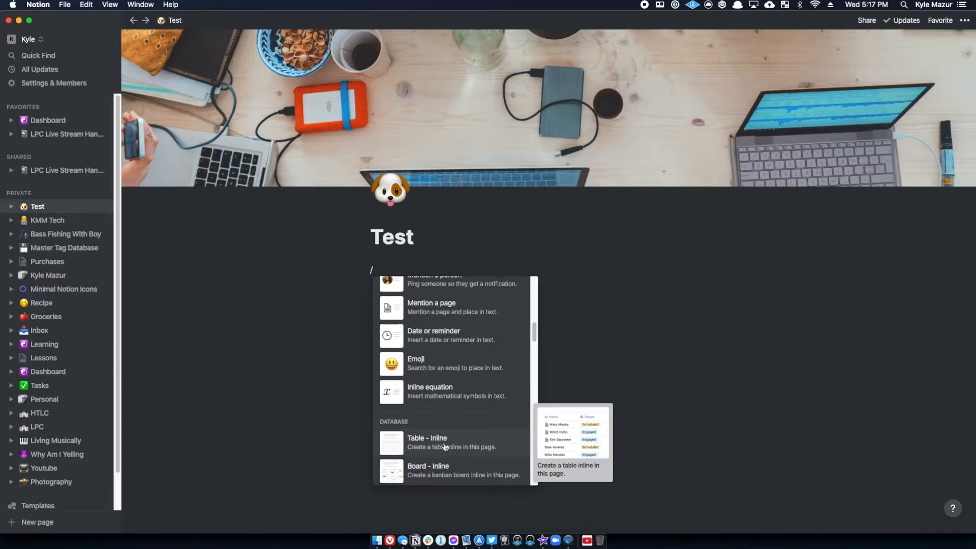
pyautogui.scroll(-3, 444, 447)
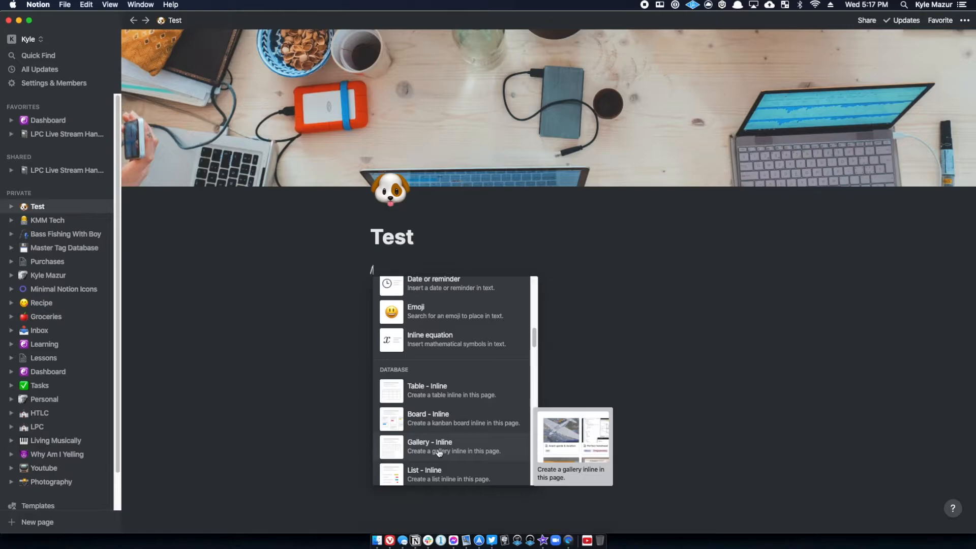
pyautogui.scroll(-10, 441, 451)
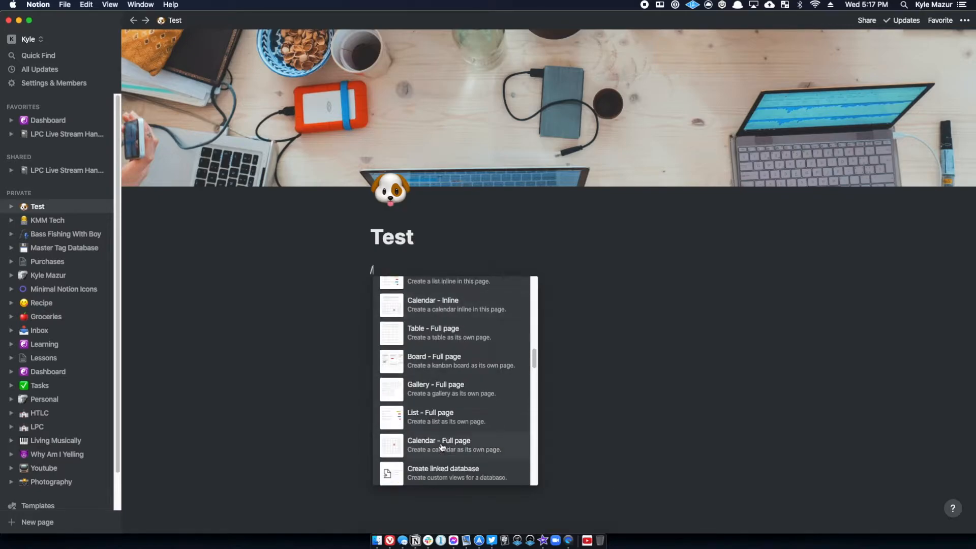
pyautogui.scroll(-1, 441, 448)
pyautogui.scroll(-7, 487, 441)
pyautogui.scroll(-12, 415, 441)
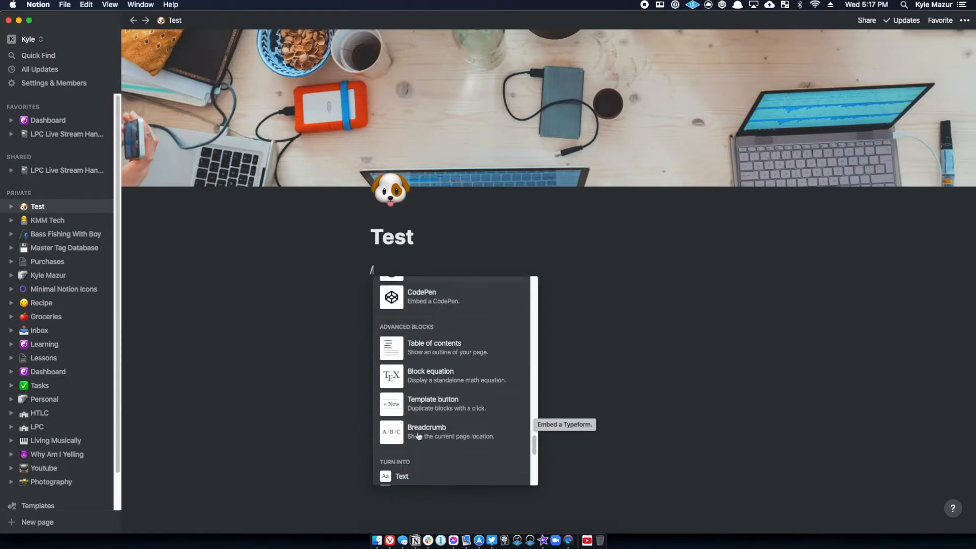
pyautogui.scroll(-4, 424, 435)
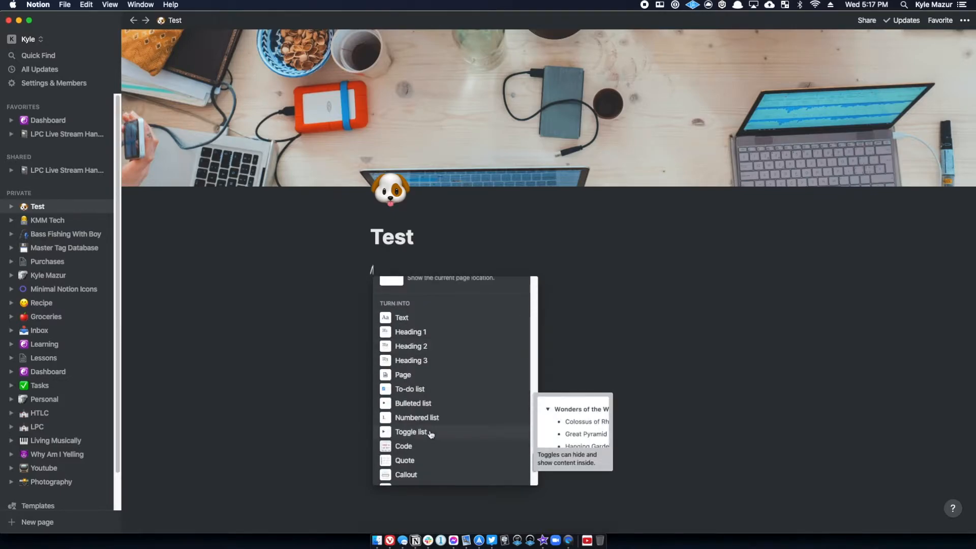
pyautogui.click(419, 264)
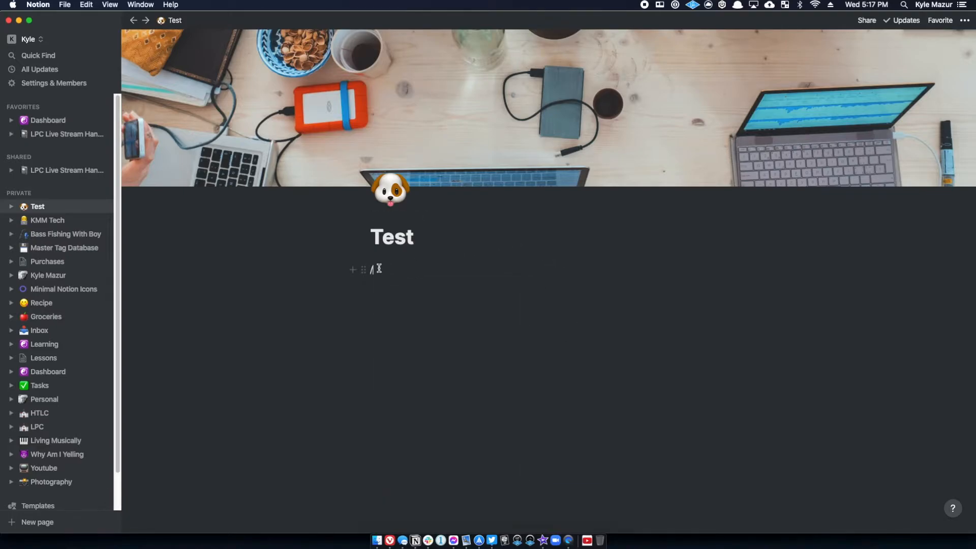
pyautogui.press('BackSpace')
# Step: Insert a bulleted list on the Test page with the entries "item 1", "item 2" and "item 3"
pyautogui.write('/')
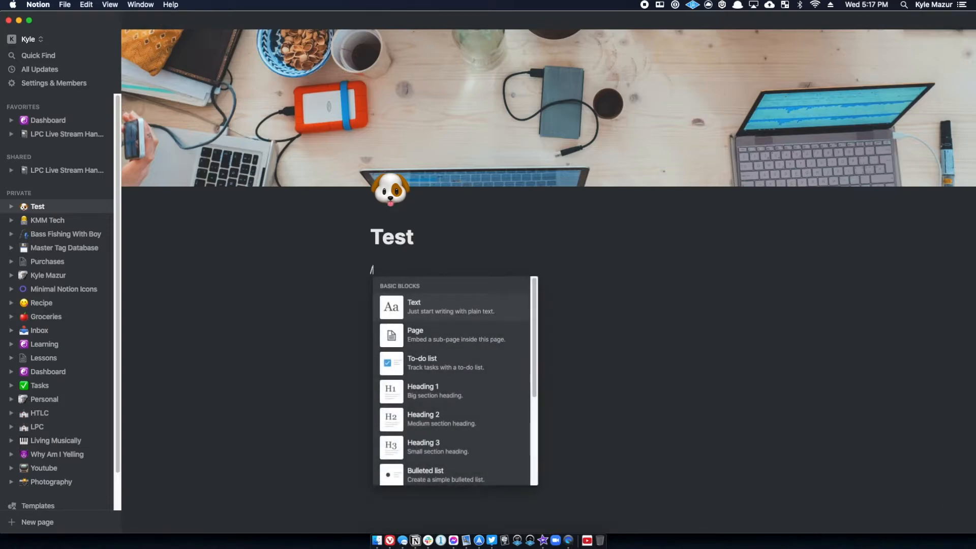
pyautogui.scroll(-5, 437, 330)
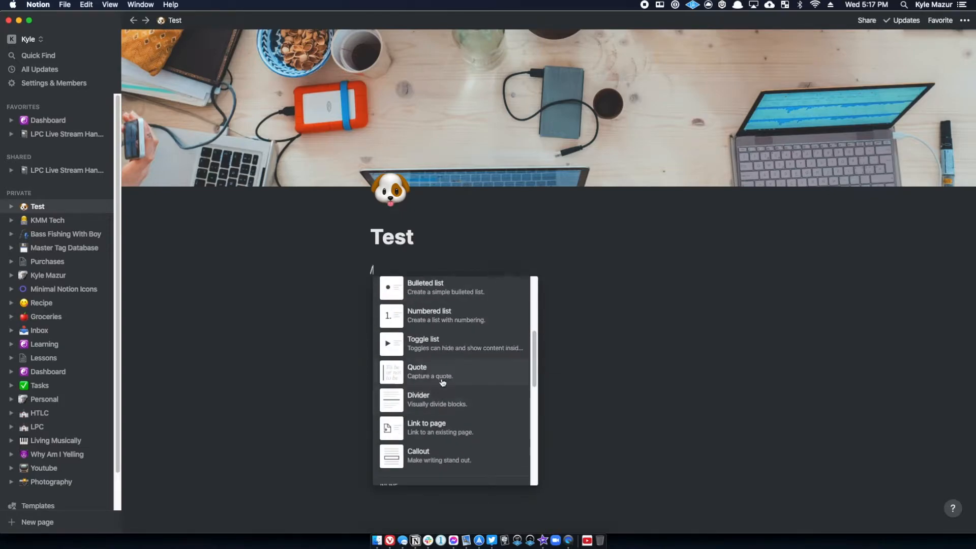
pyautogui.click(438, 299)
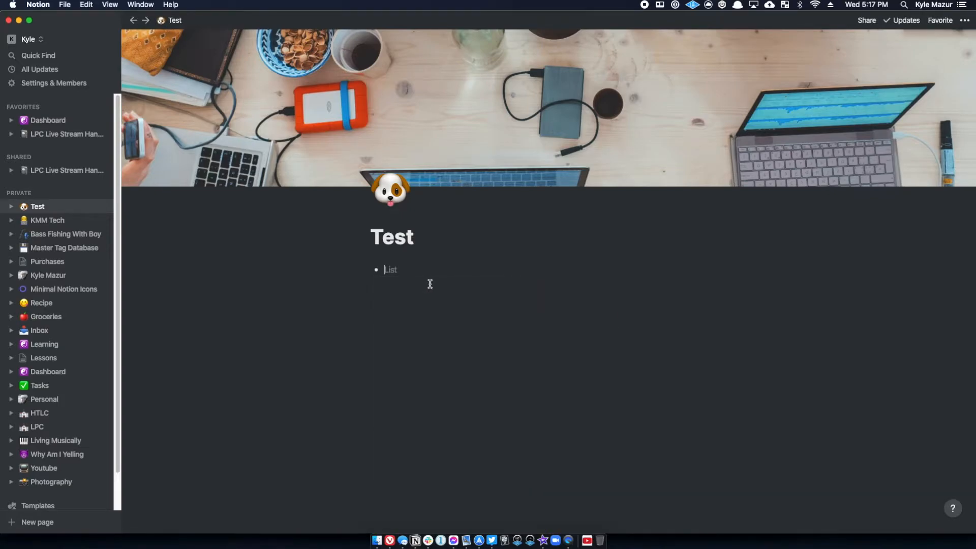
pyautogui.write('item')
pyautogui.write('item')
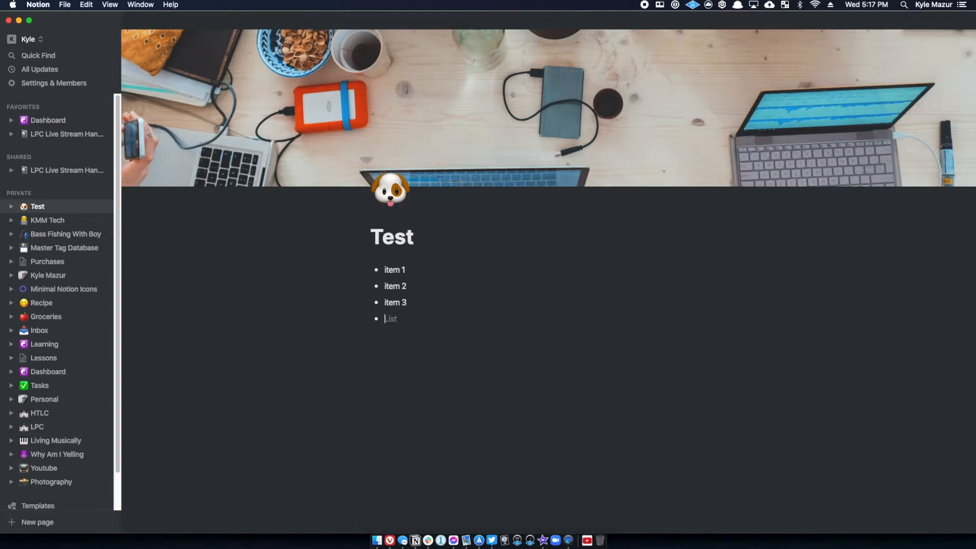
# Step: Turn the "item 1" bullet into a numbered list, and convert the remaining bullets, including the empty one, the same way
pyautogui.click(365, 270)
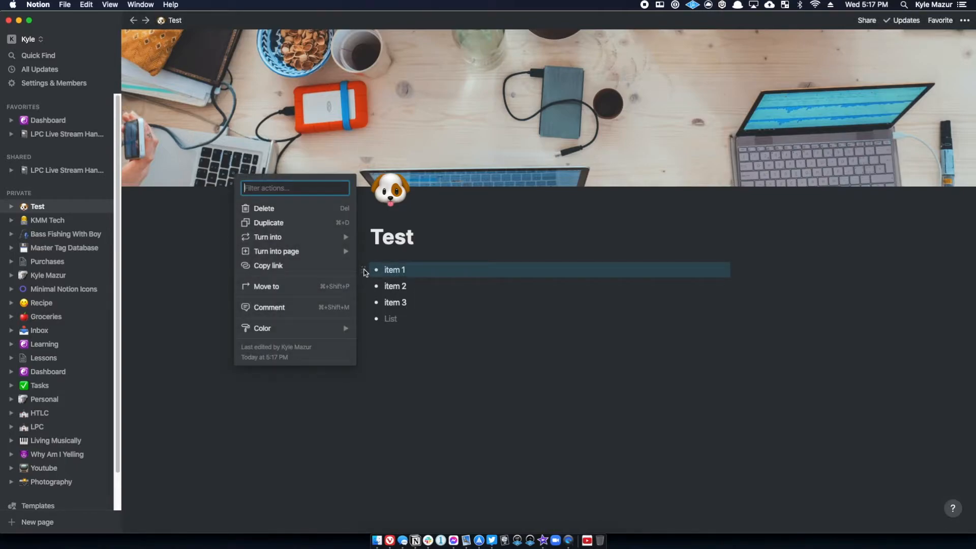
pyautogui.moveTo(325, 246)
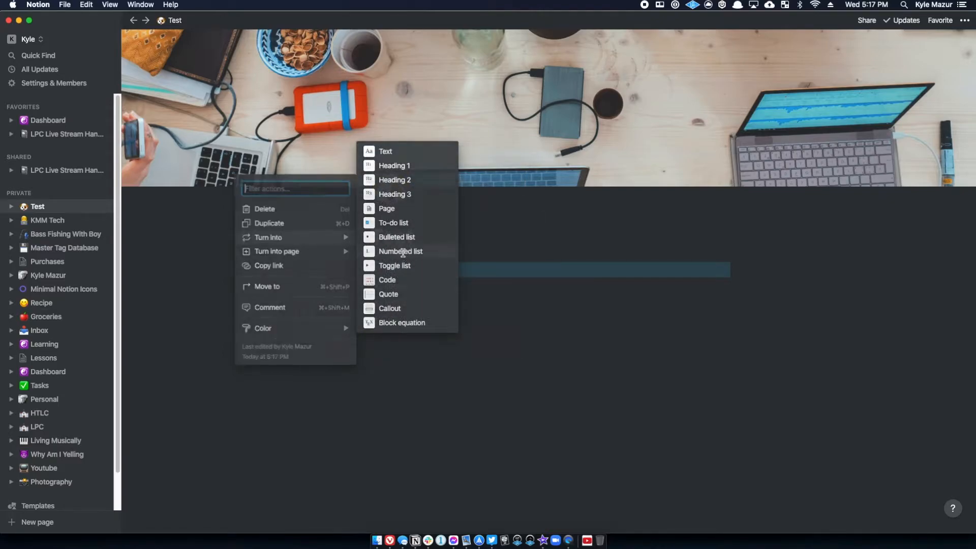
pyautogui.click(401, 250)
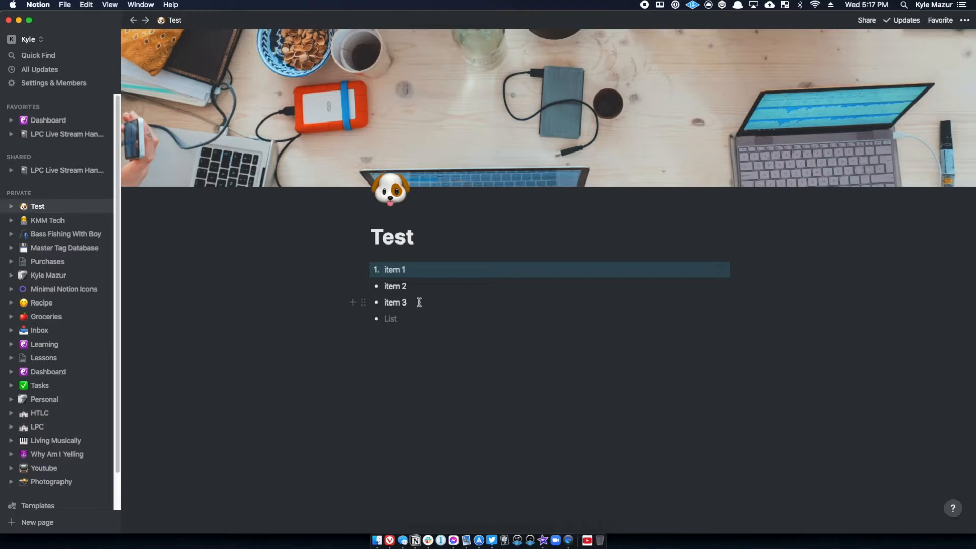
pyautogui.moveTo(415, 318); pyautogui.dragTo(375, 290)
pyautogui.click(362, 285)
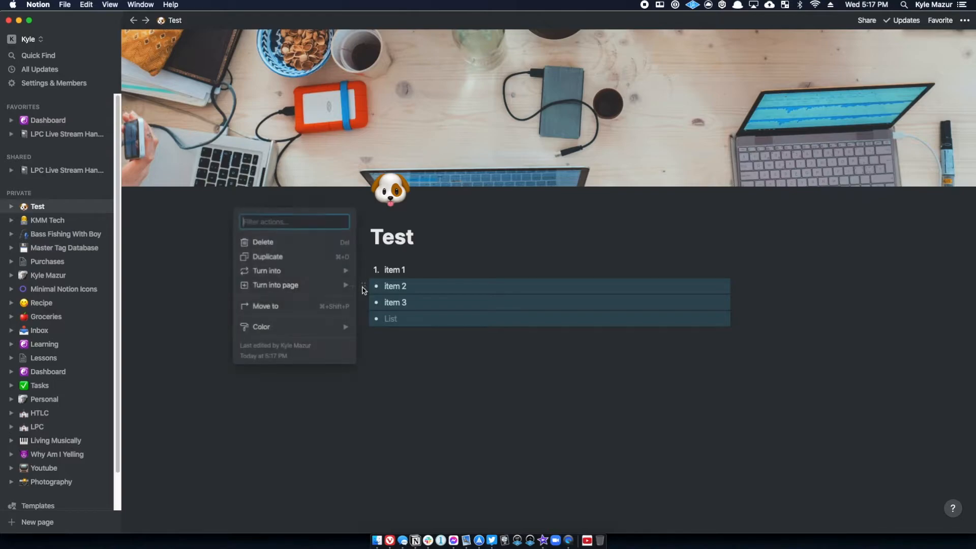
pyautogui.moveTo(307, 272)
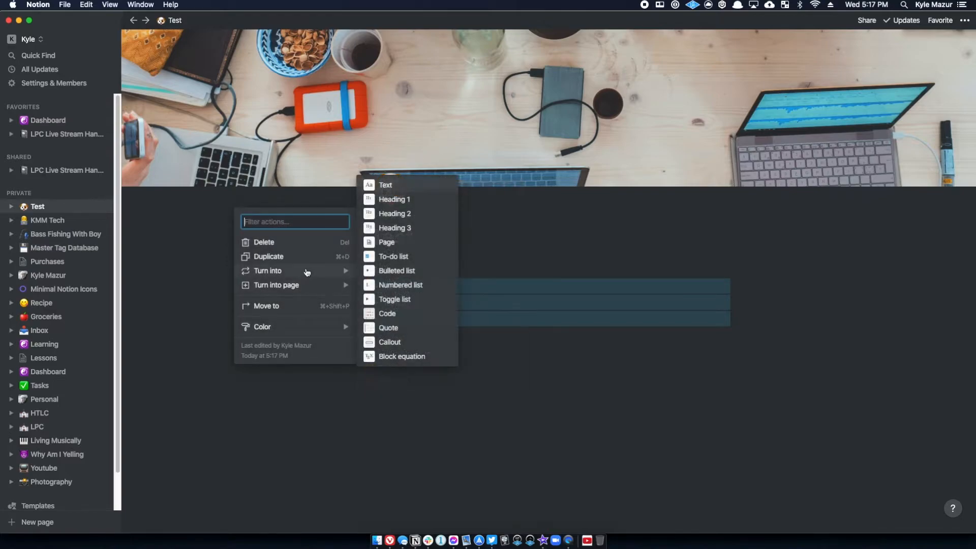
pyautogui.click(401, 286)
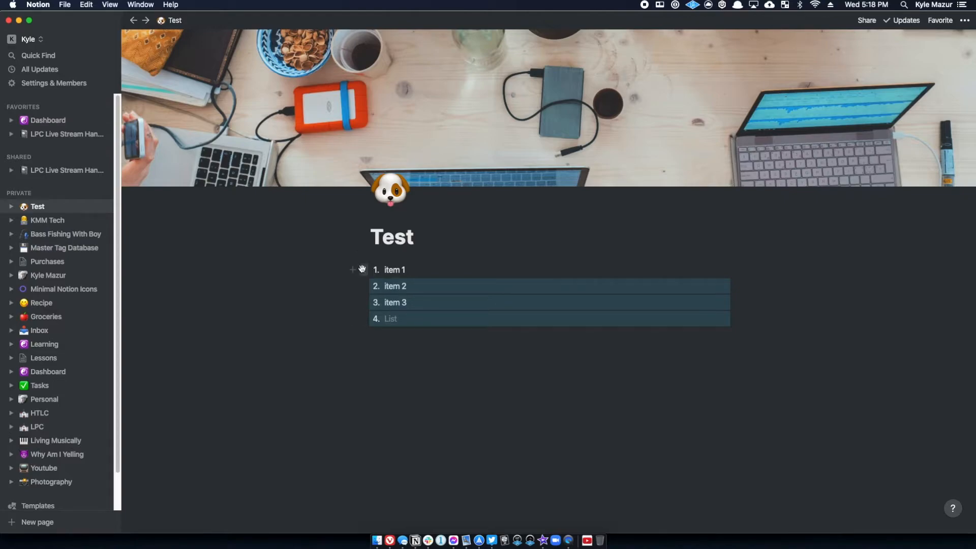
# Step: Turn the "item 1" block into a toggle list and replace its text with "2+2="
pyautogui.click(363, 269)
pyautogui.moveTo(279, 239)
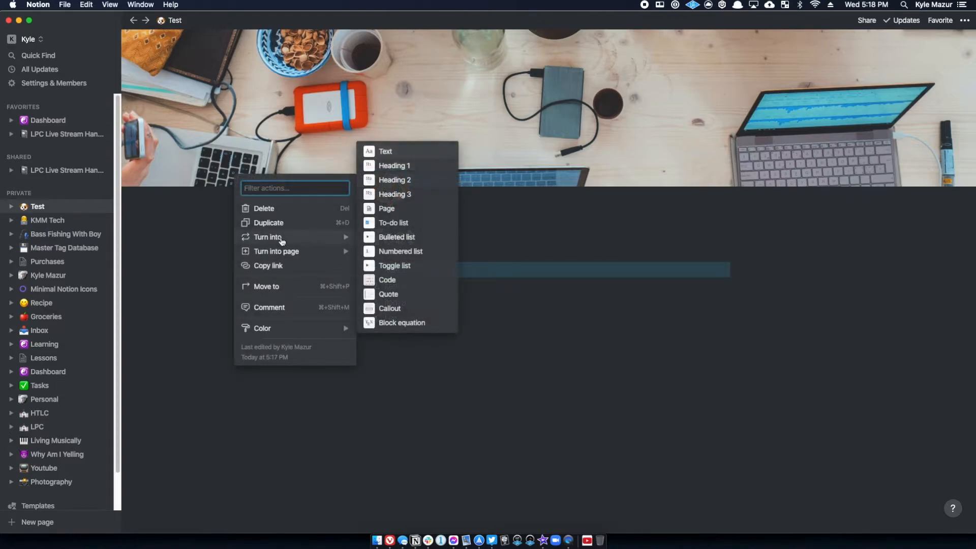
pyautogui.click(382, 267)
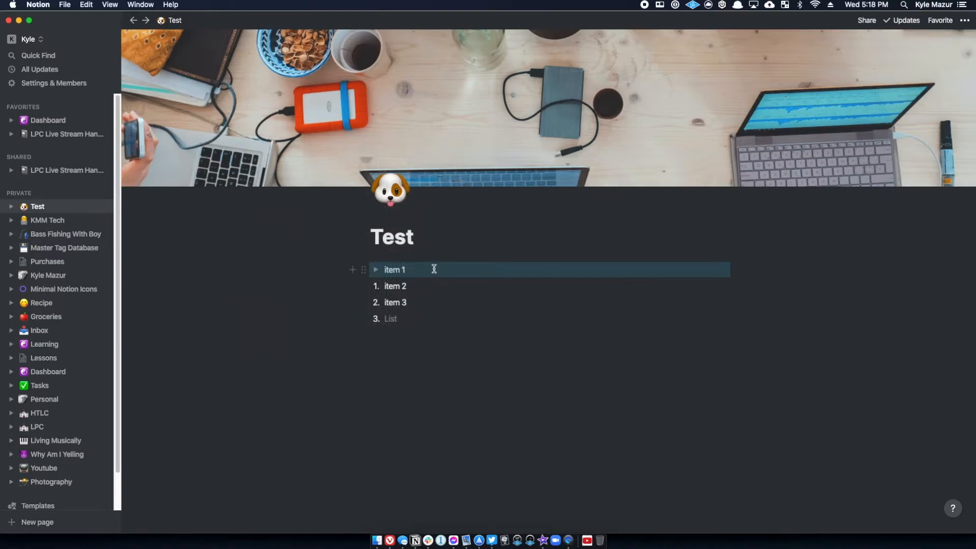
pyautogui.tripleClick(402, 271)
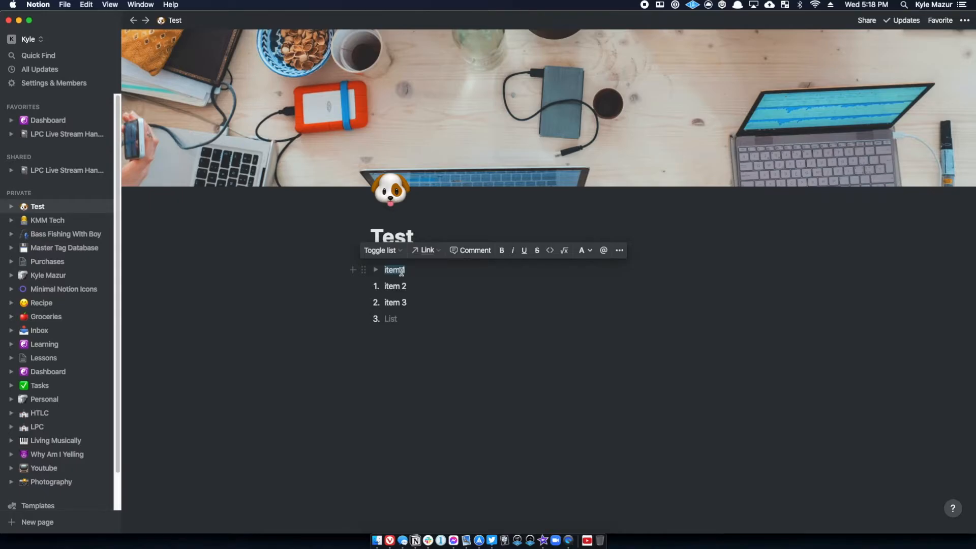
pyautogui.write('2+2=')
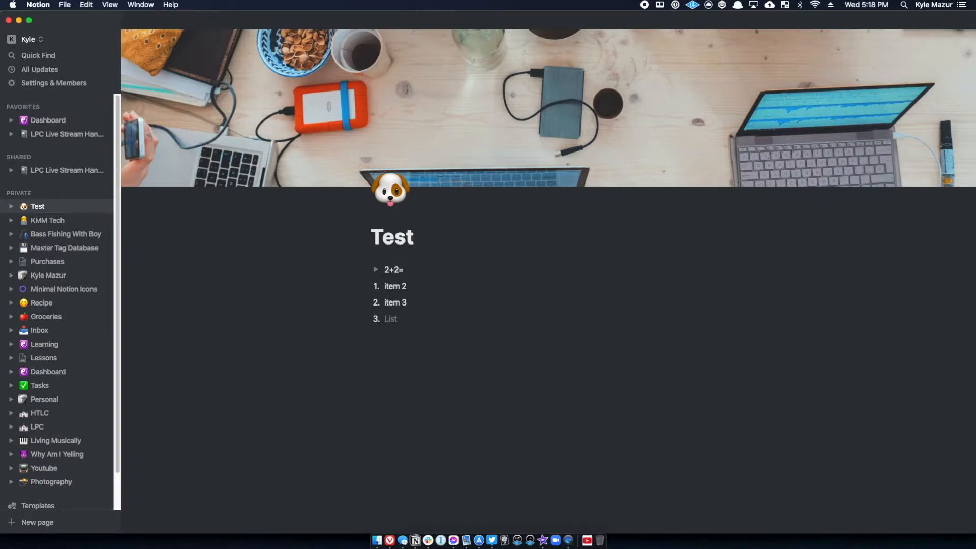
pyautogui.press('Down')
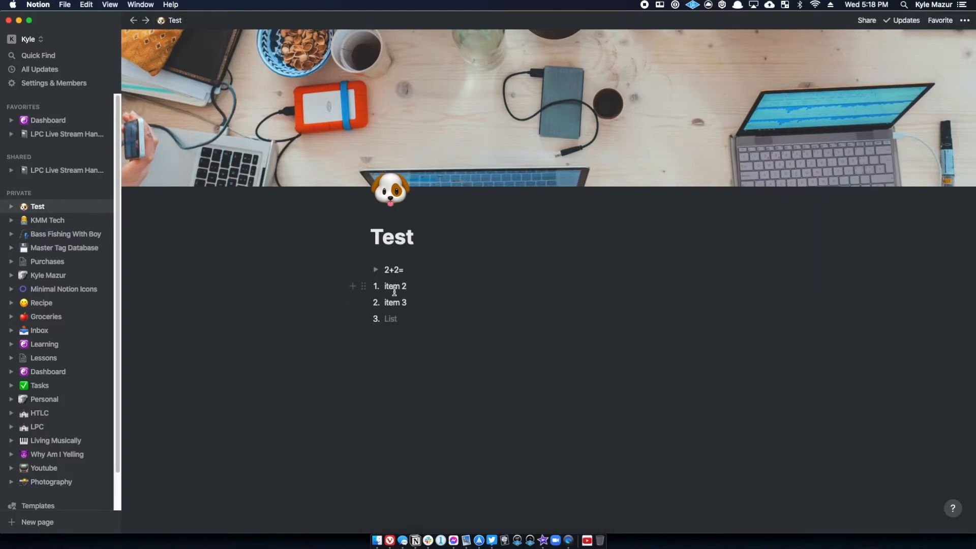
# Step: Replace the "item 2" text with "4" and turn that numbered block into plain text
pyautogui.tripleClick(397, 286)
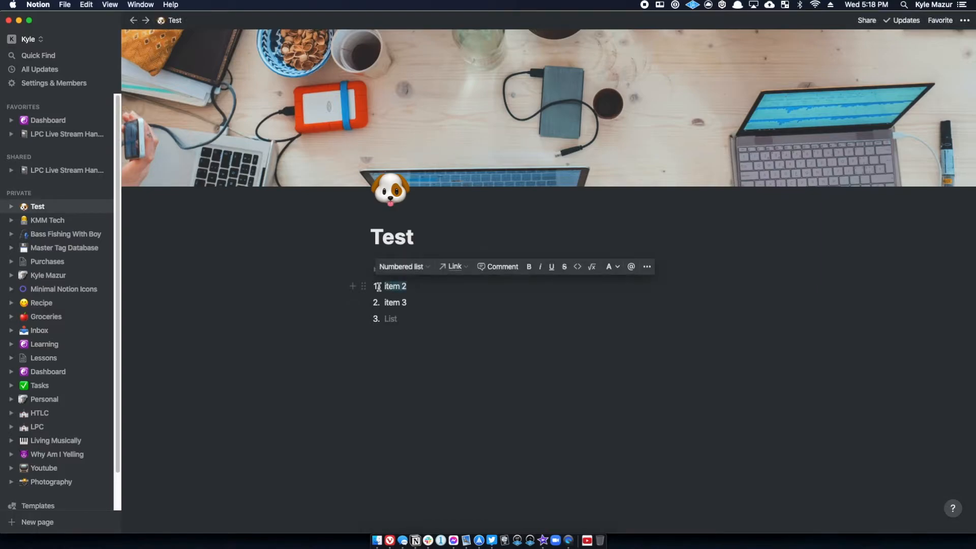
pyautogui.write('4')
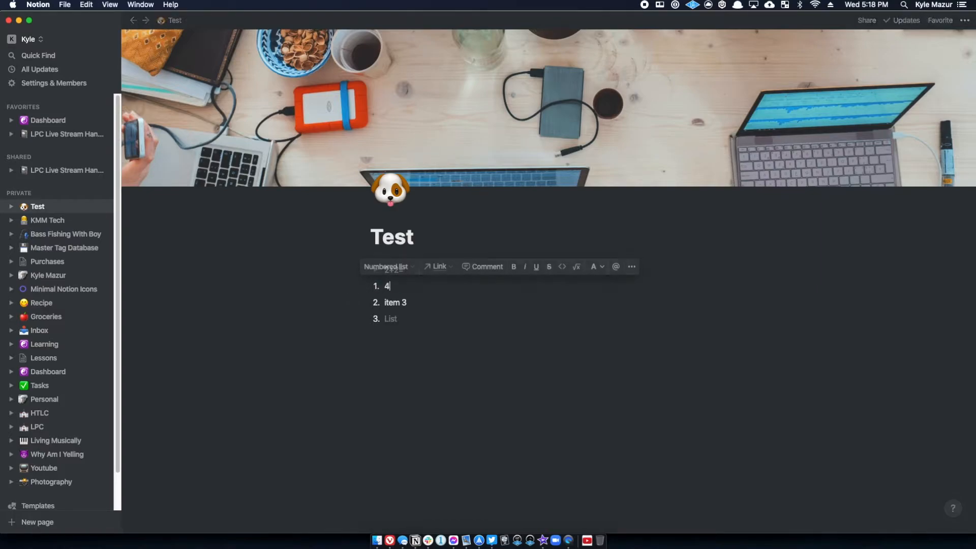
pyautogui.click(363, 285)
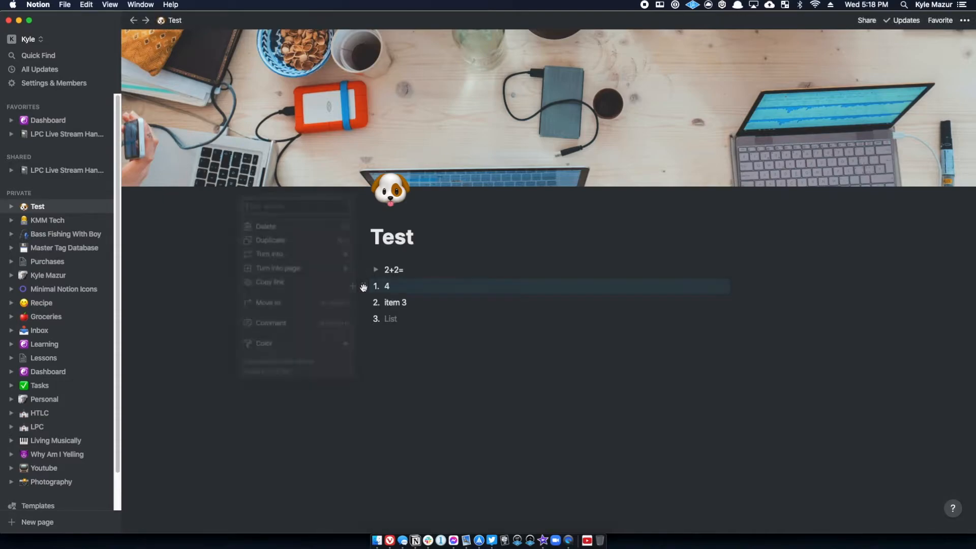
pyautogui.press('Escape')
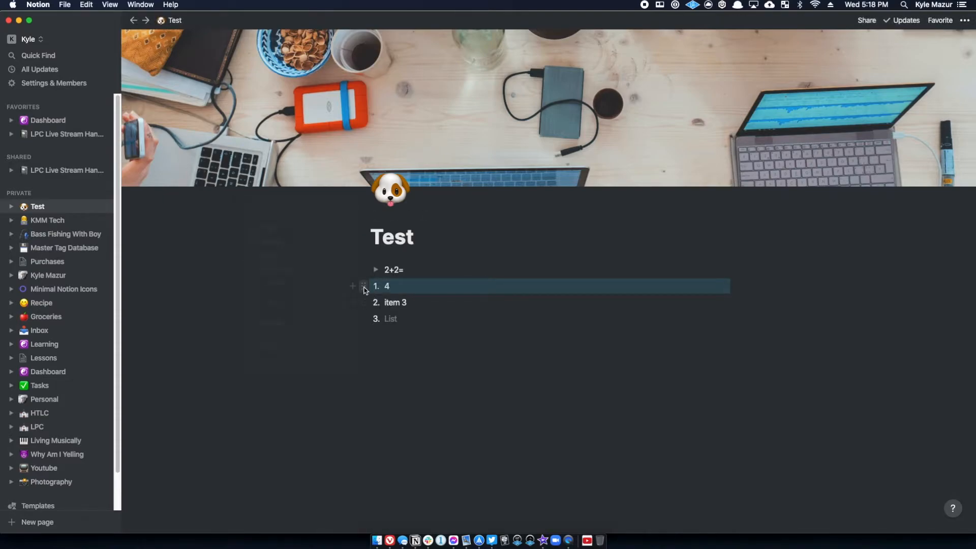
pyautogui.click(364, 287)
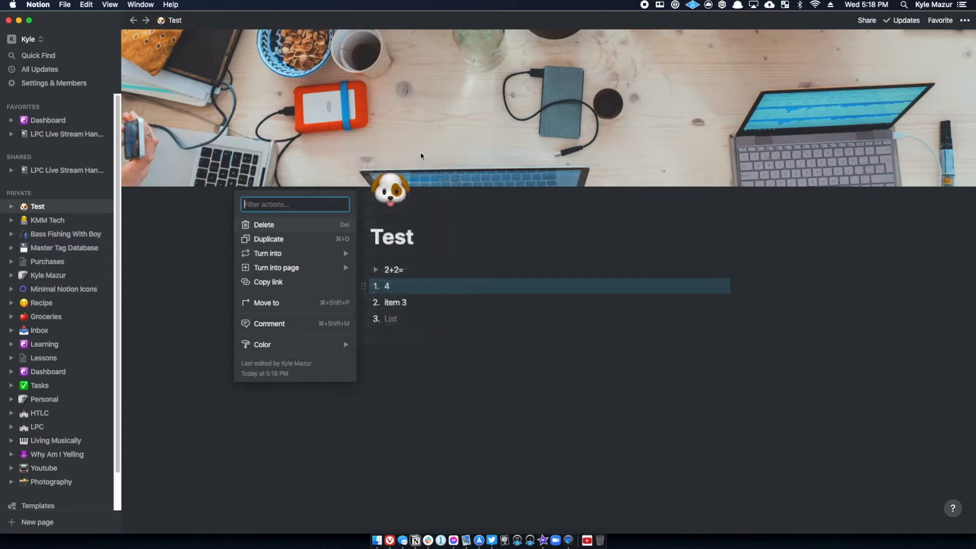
pyautogui.moveTo(350, 254)
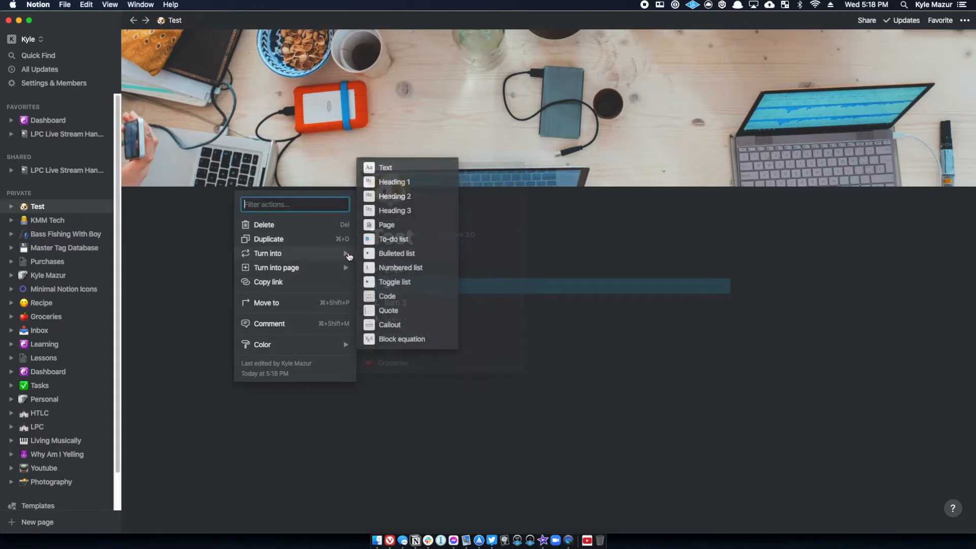
pyautogui.click(386, 168)
pyautogui.click(390, 182)
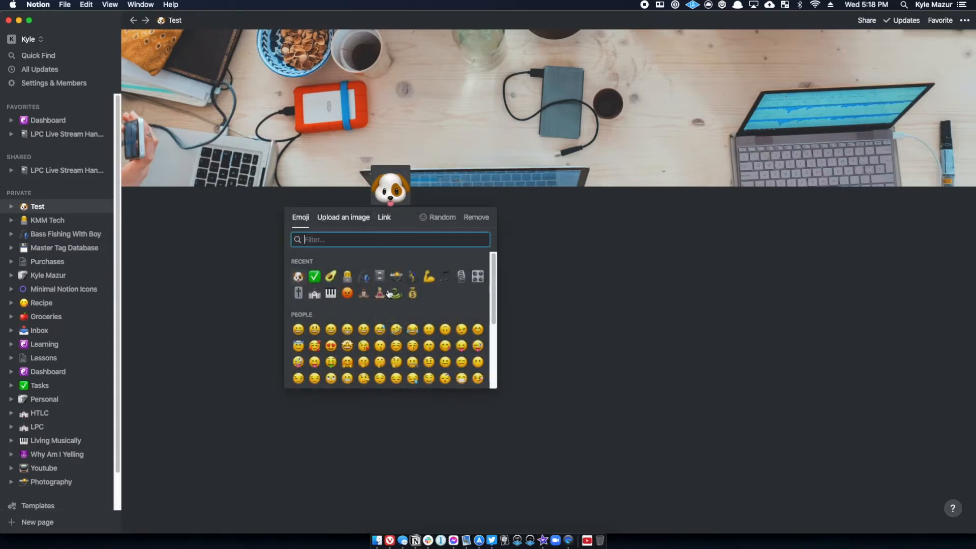
pyautogui.click(584, 313)
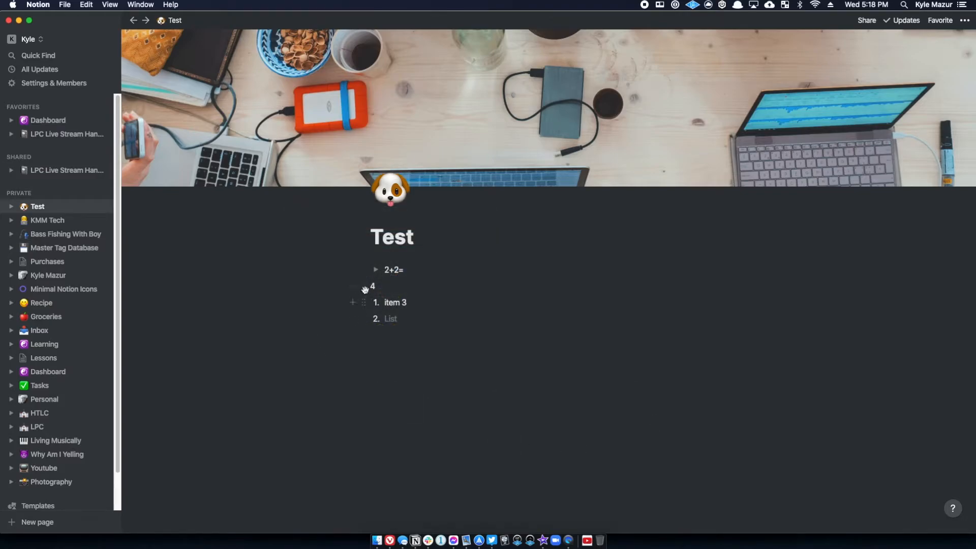
# Step: Nest the "4" text block inside the "2+2=" toggle, expand the toggle and check the nested block's conversion options
pyautogui.moveTo(363, 286); pyautogui.dragTo(385, 269)
pyautogui.click(376, 270)
pyautogui.moveTo(402, 289); pyautogui.dragTo(373, 269)
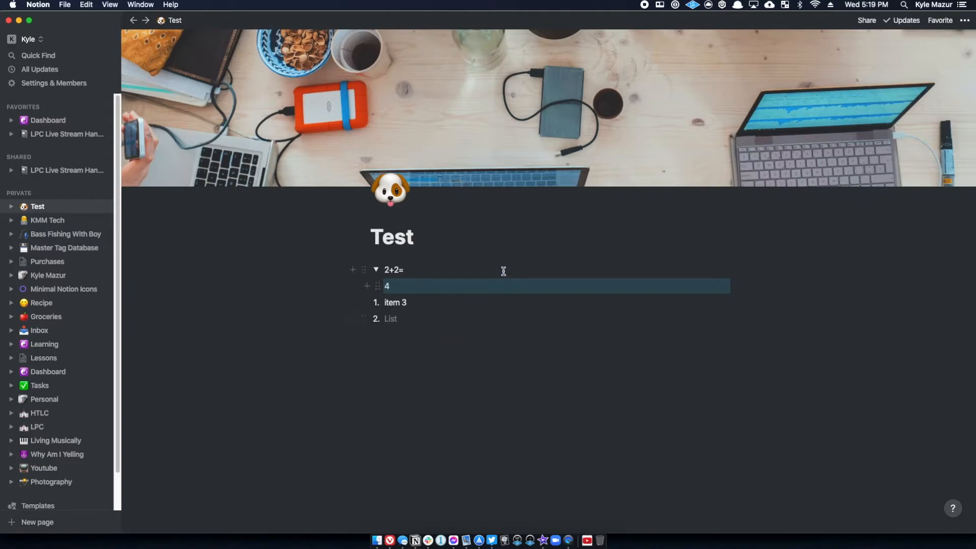
pyautogui.click(378, 286)
pyautogui.moveTo(317, 253)
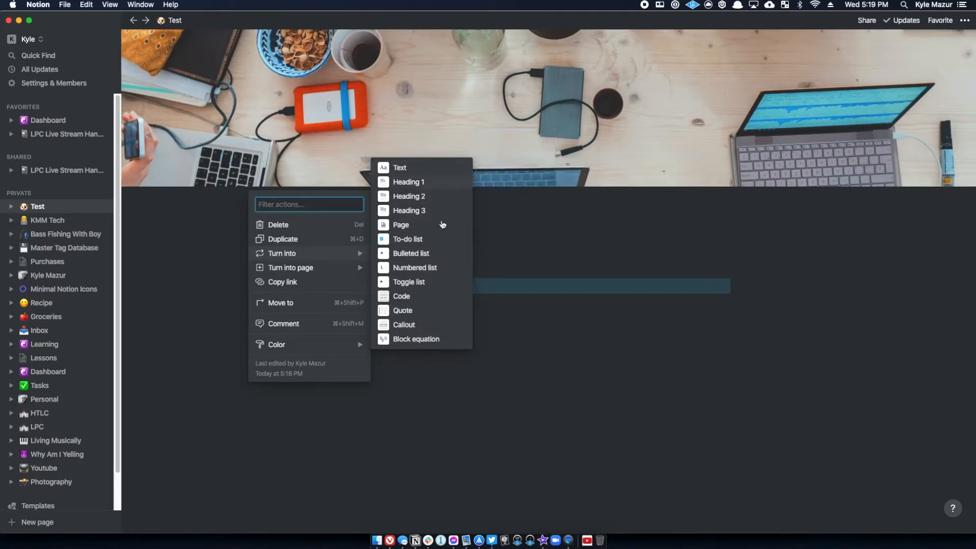
pyautogui.click(539, 249)
# Step: Delete all blocks below the Test page title, including the "2+2=" toggle and the numbered items
pyautogui.moveTo(424, 338); pyautogui.dragTo(347, 239)
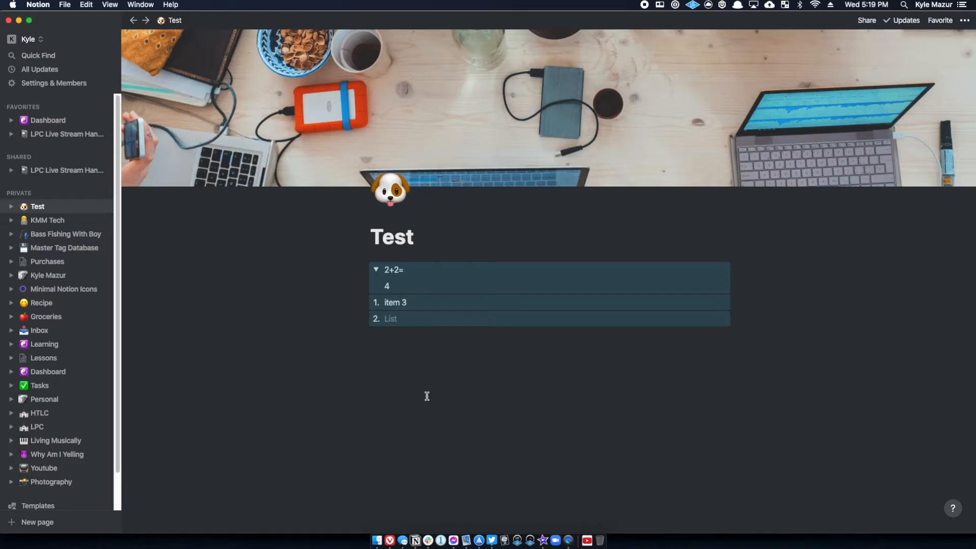
pyautogui.press('BackSpace')
pyautogui.click(403, 273)
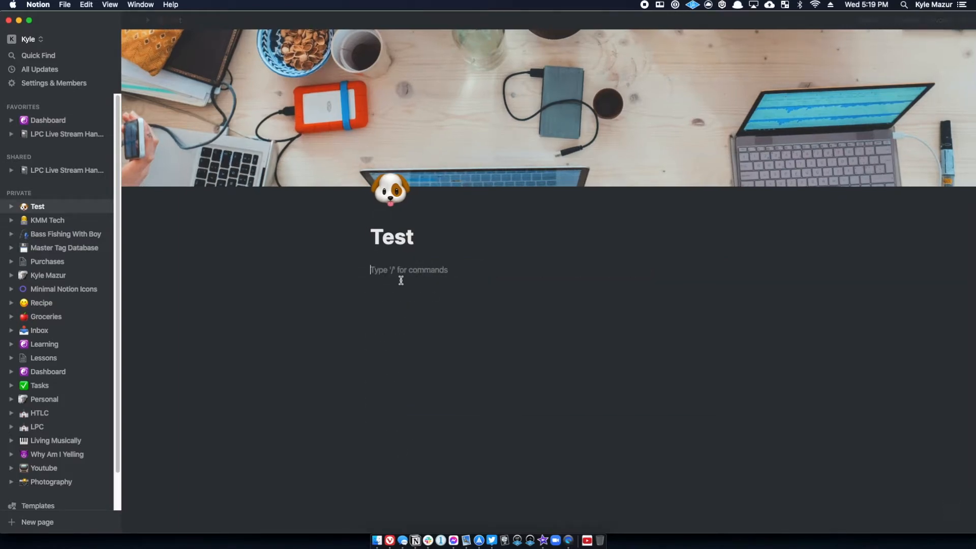
# Step: Insert a Heading 1 block reading "My test prep" on the Test page and start an empty line below it
pyautogui.write('/')
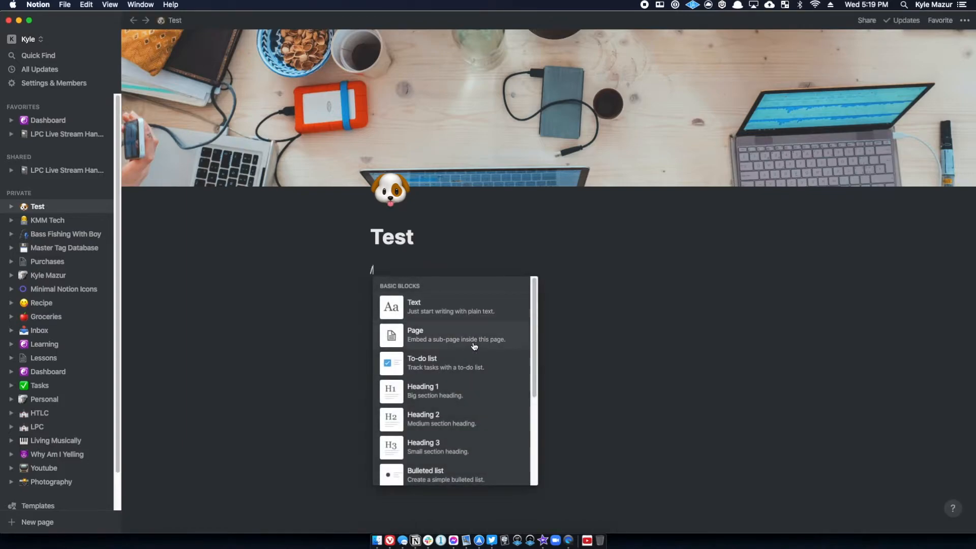
pyautogui.click(429, 394)
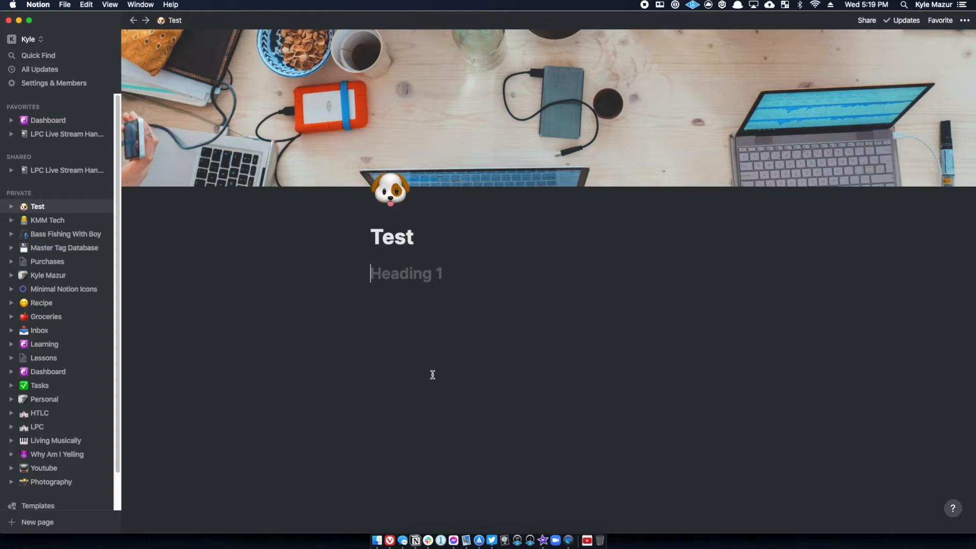
pyautogui.write('M')
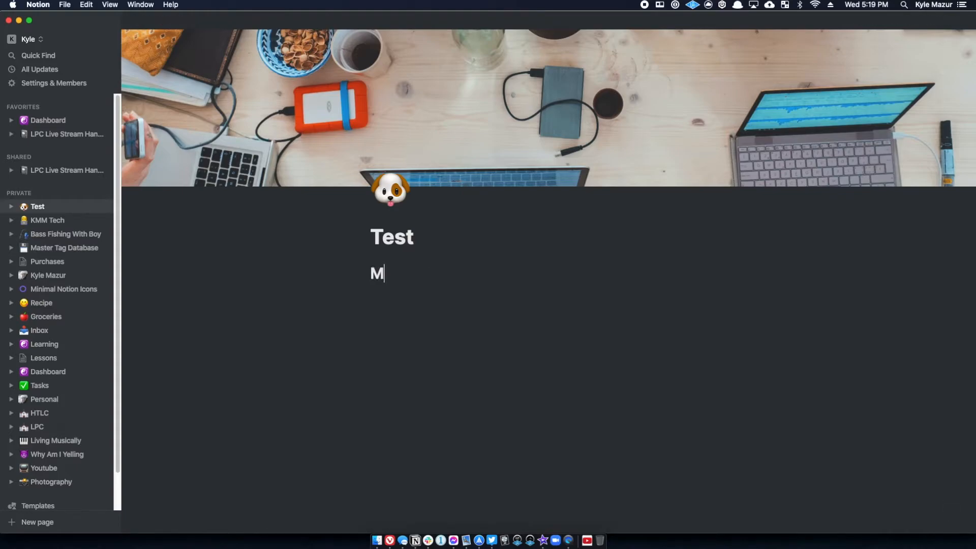
pyautogui.write('y test prep')
pyautogui.press('Return')
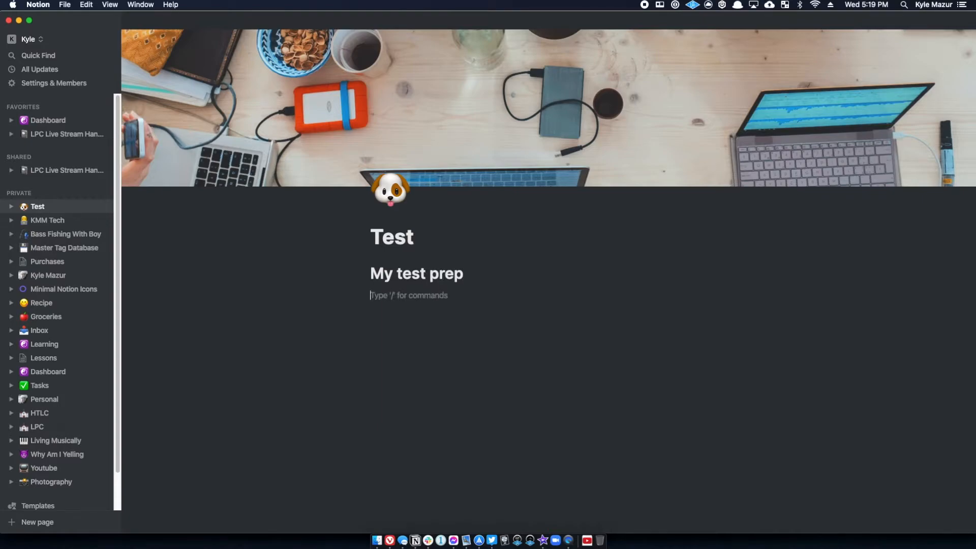
# Step: Turn the "My test prep" heading into a Heading 2
pyautogui.click(363, 275)
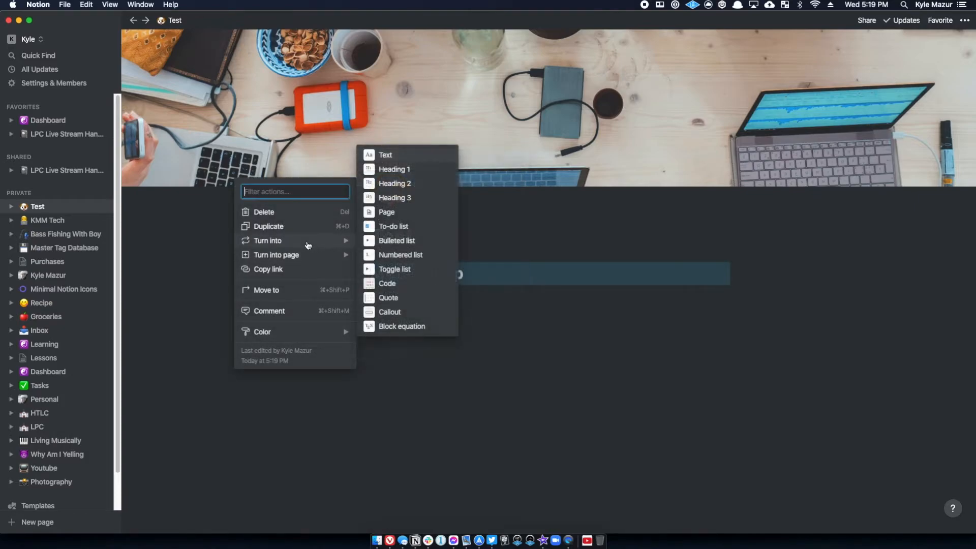
pyautogui.click(413, 185)
pyautogui.click(459, 274)
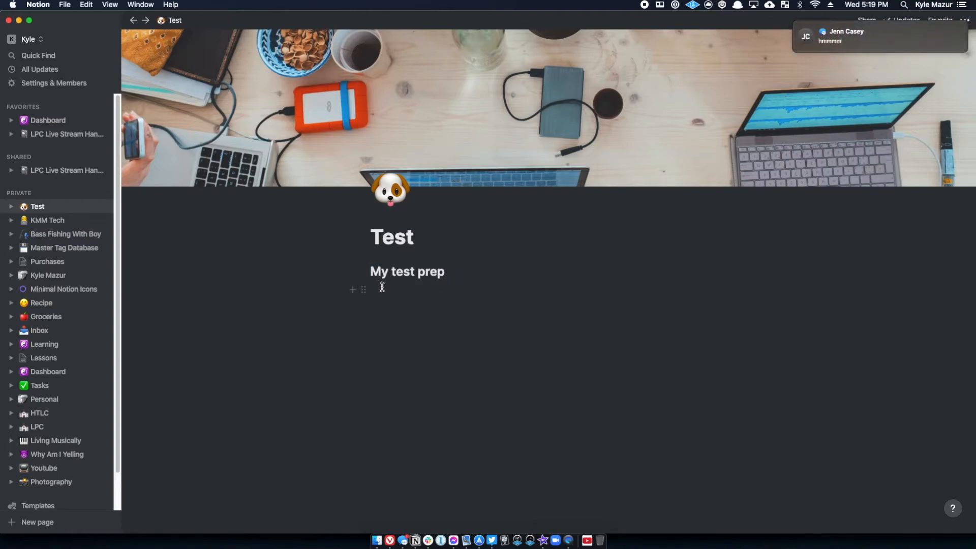
# Step: Turn the empty line below the heading into a toggle list titled "8x tables"
pyautogui.click(364, 293)
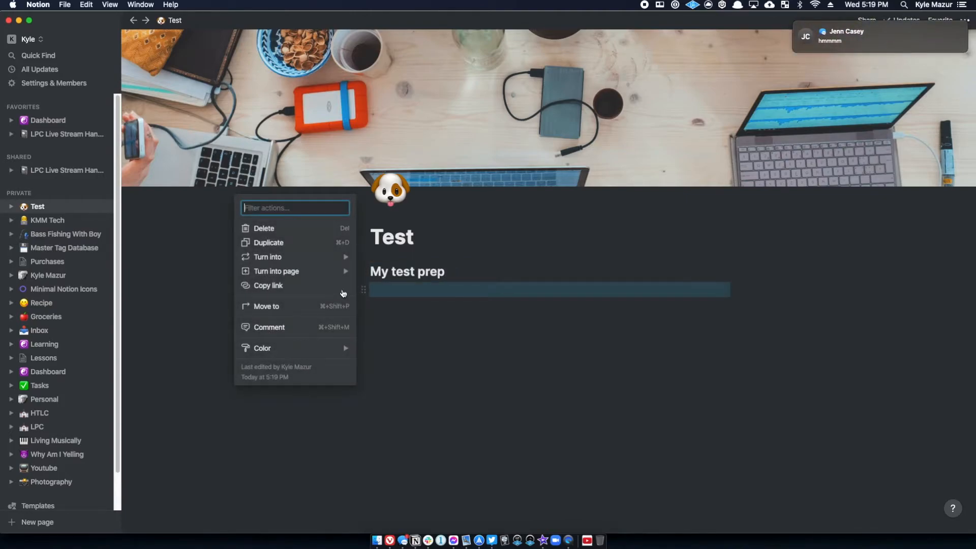
pyautogui.moveTo(282, 253)
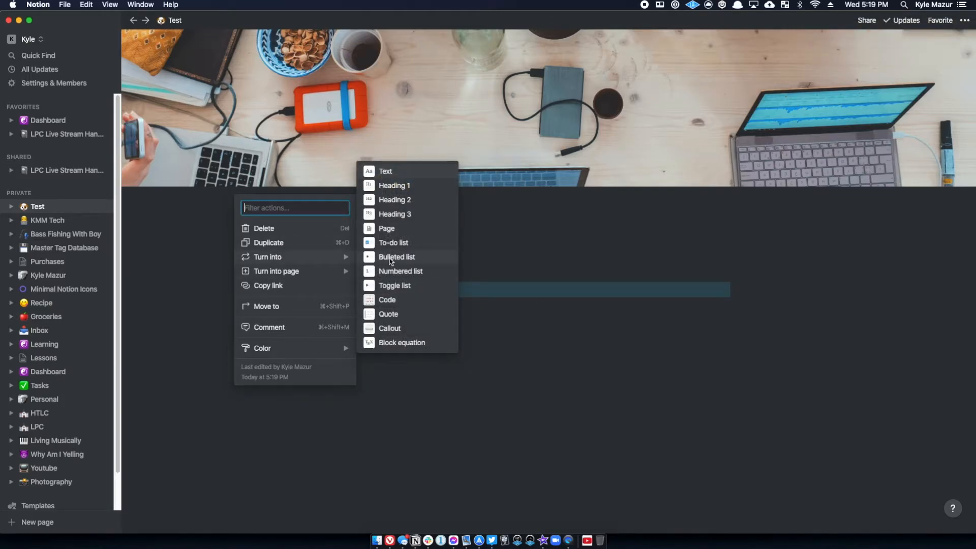
pyautogui.click(397, 286)
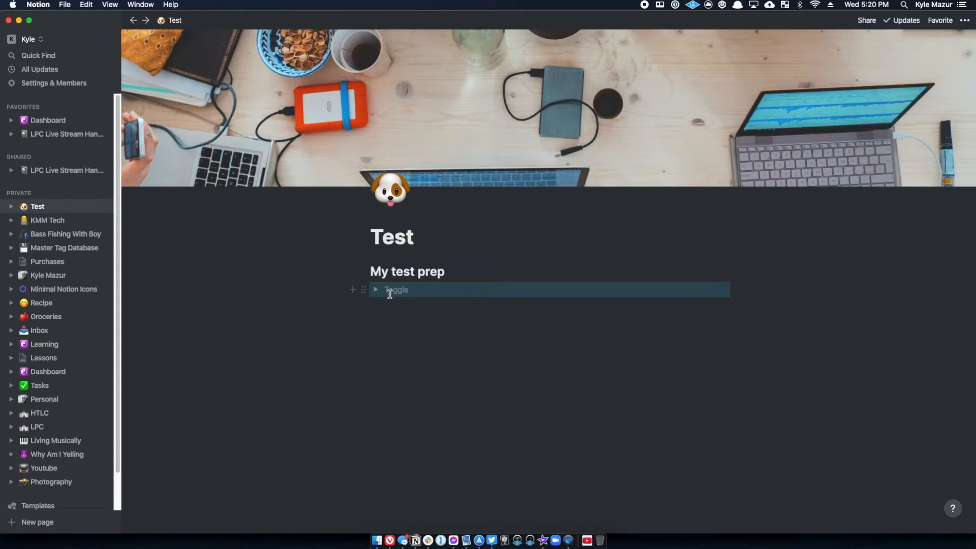
pyautogui.click(390, 294)
pyautogui.write('8x')
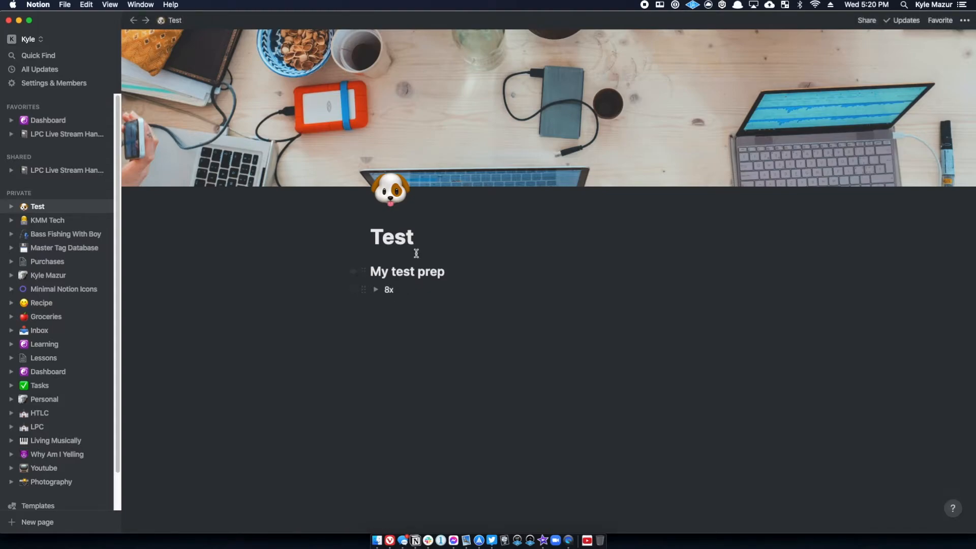
pyautogui.write(' tables')
# Step: Expand the "8x tables" toggle, add "8x1" inside it and turn that line into a toggle list
pyautogui.click(376, 289)
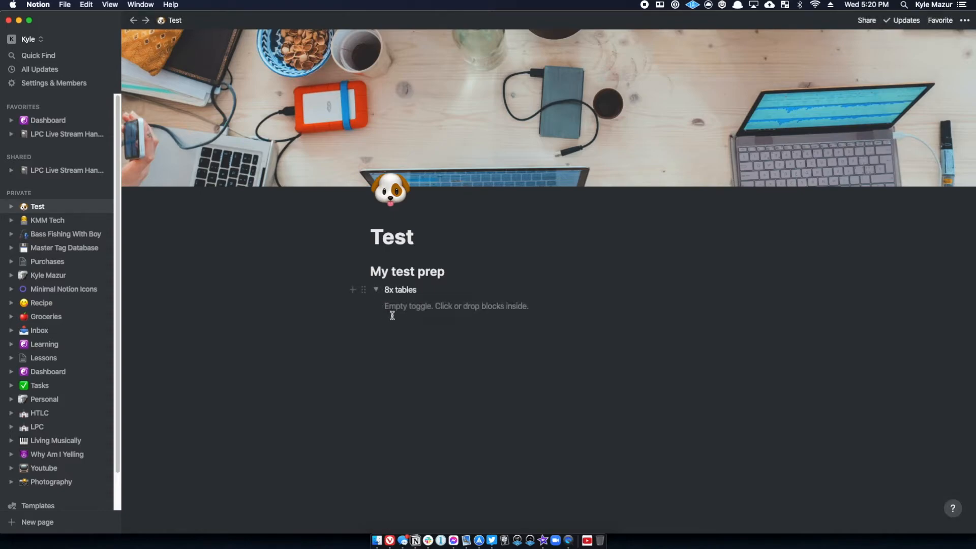
pyautogui.click(395, 309)
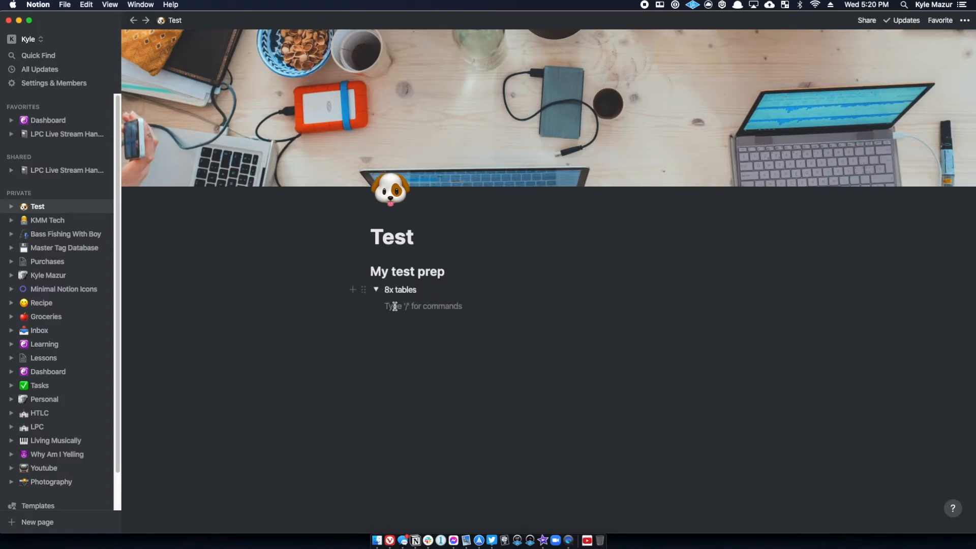
pyautogui.write('8x1')
pyautogui.click(377, 307)
pyautogui.moveTo(315, 275)
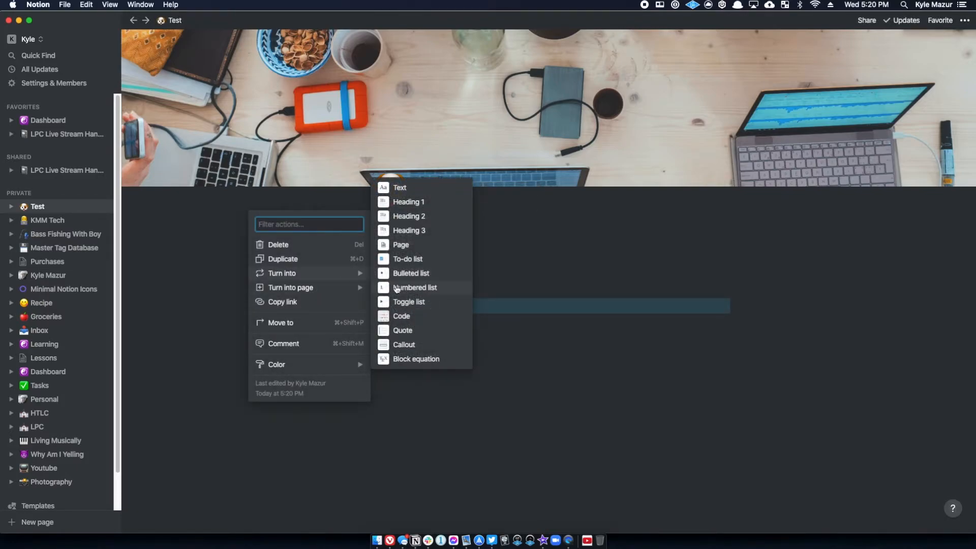
pyautogui.click(403, 303)
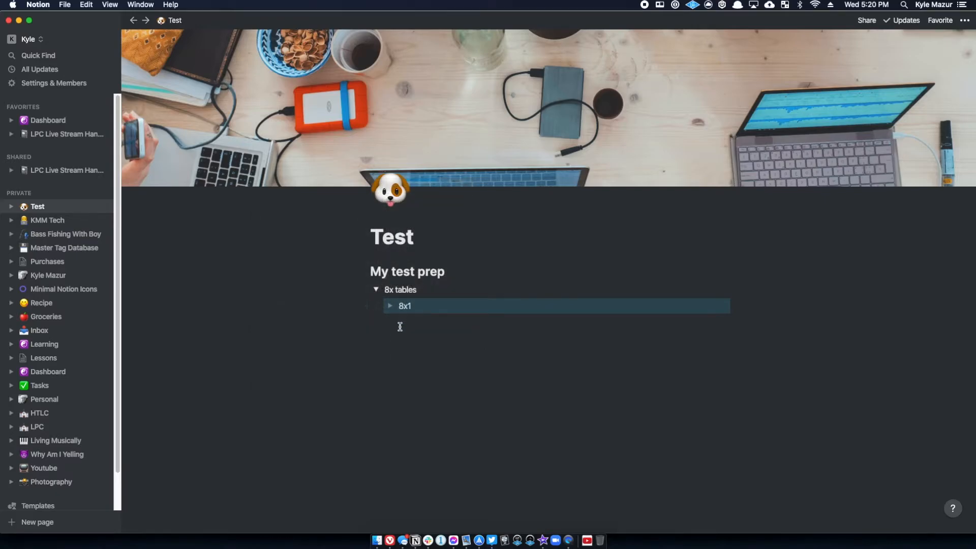
# Step: Add the answer "8" below "8x1", nest it inside the "8x1" toggle, and collapse both toggles
pyautogui.click(400, 326)
pyautogui.write('8')
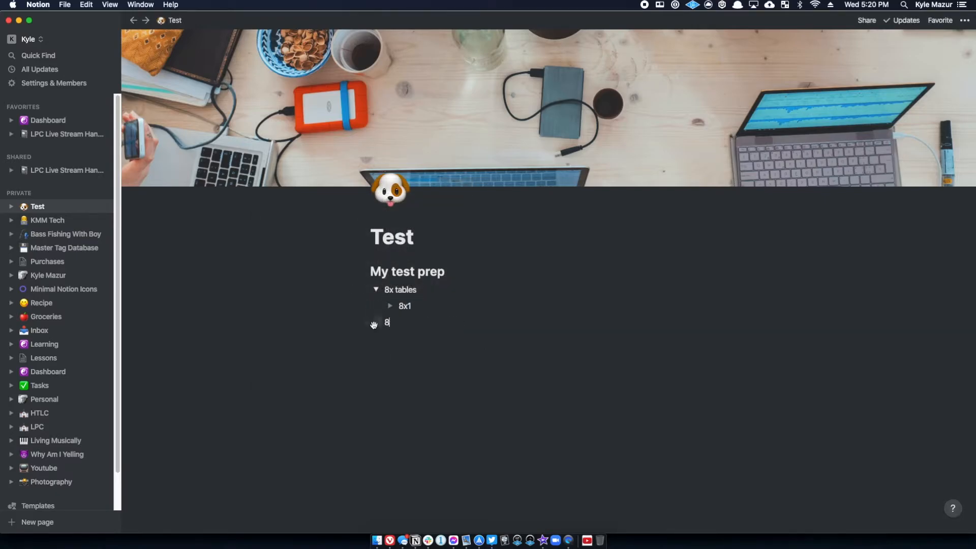
pyautogui.moveTo(376, 322); pyautogui.dragTo(405, 308)
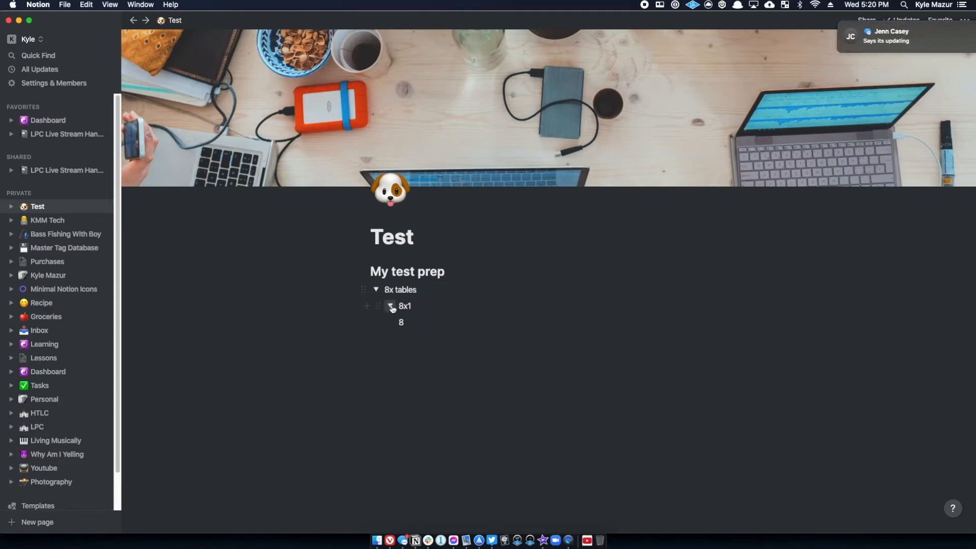
pyautogui.click(391, 306)
pyautogui.click(376, 290)
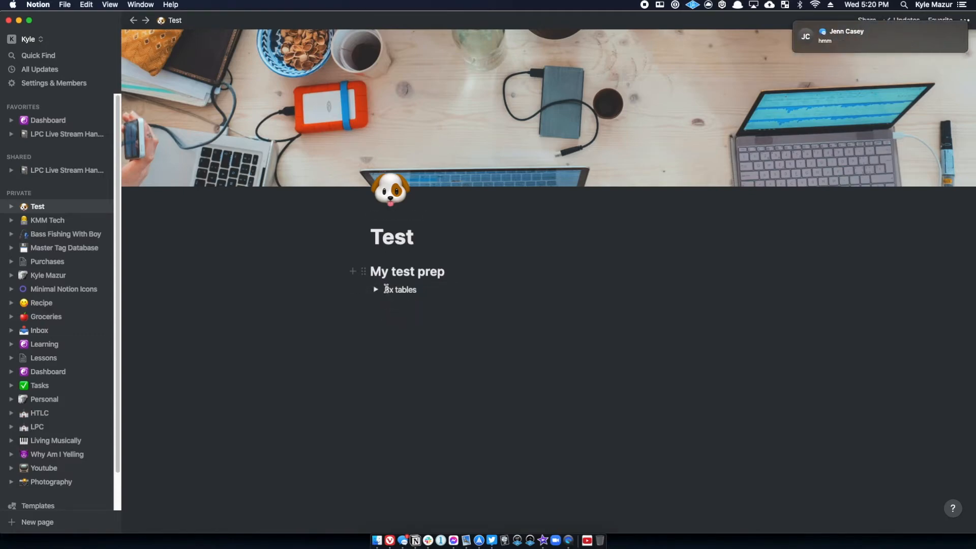
# Step: Add a second toggle list titled "9x tables" below the "8x tables" toggle
pyautogui.click(375, 302)
pyautogui.click(365, 307)
pyautogui.moveTo(297, 283)
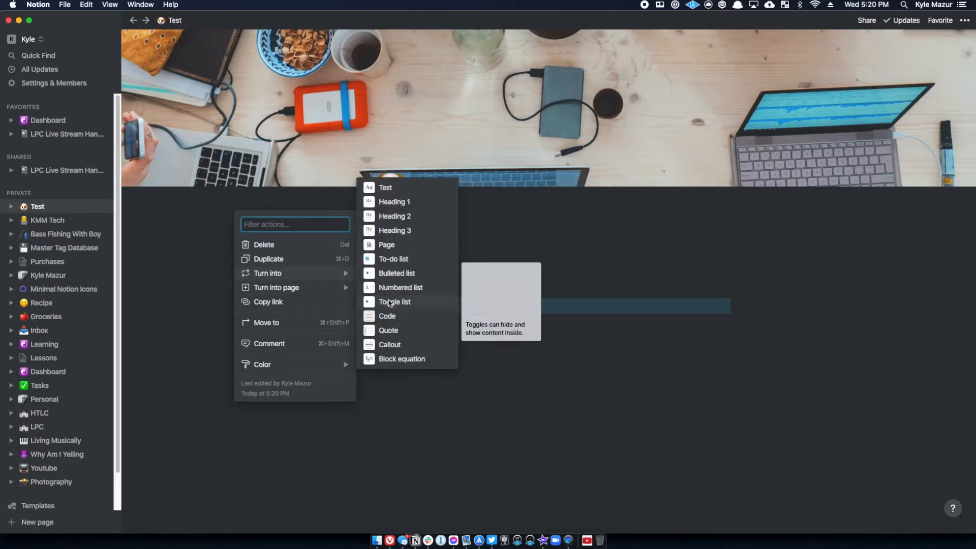
pyautogui.click(389, 302)
pyautogui.write('9')
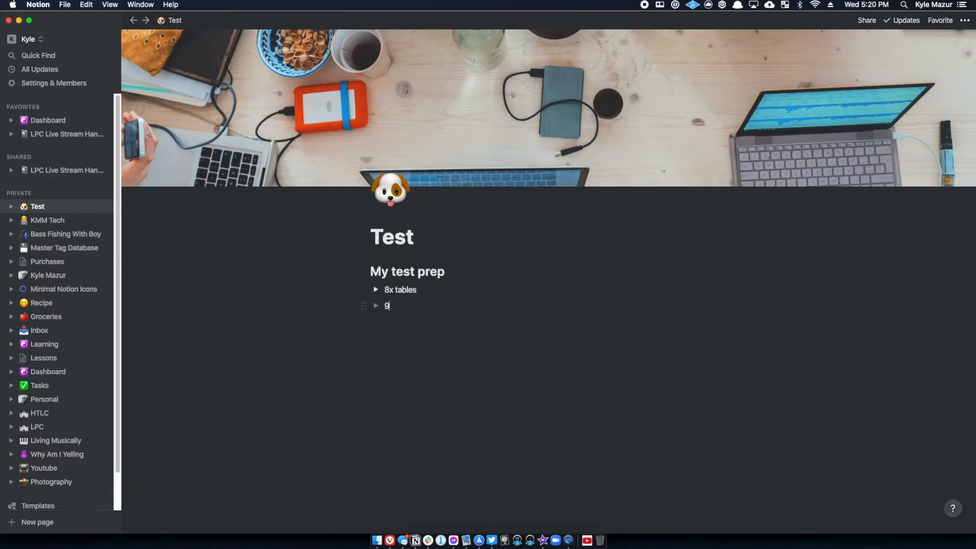
pyautogui.write('x tables')
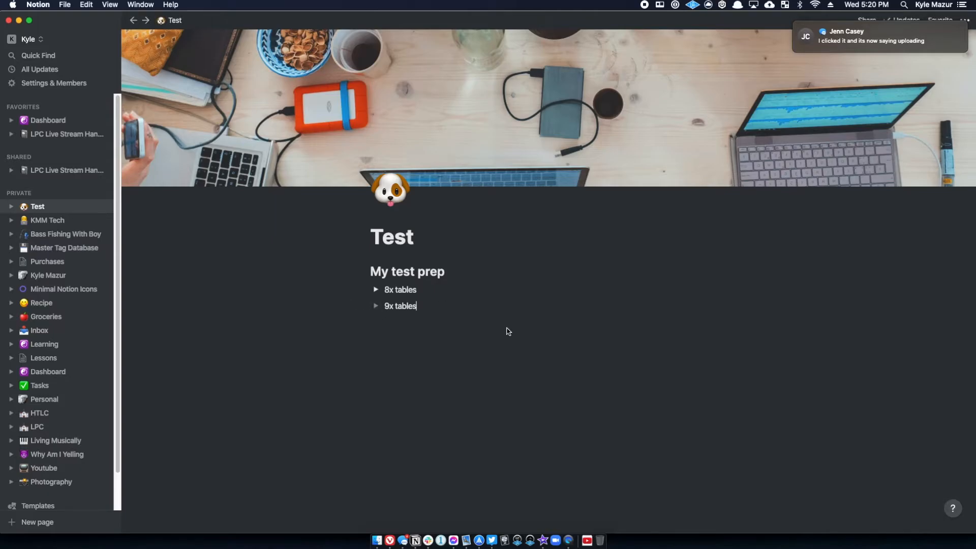
# Step: Turn off notifications from Messages in the macOS notification preferences and return to the Test page
pyautogui.hotkey('alt', 'space')
pyautogui.write('m')
pyautogui.press('BackSpace')
pyautogui.write('no')
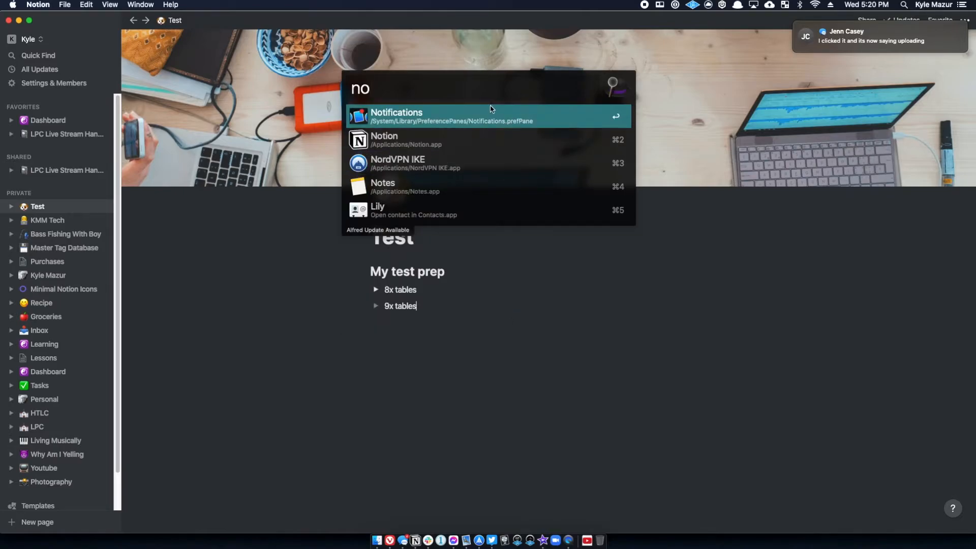
pyautogui.click(460, 122)
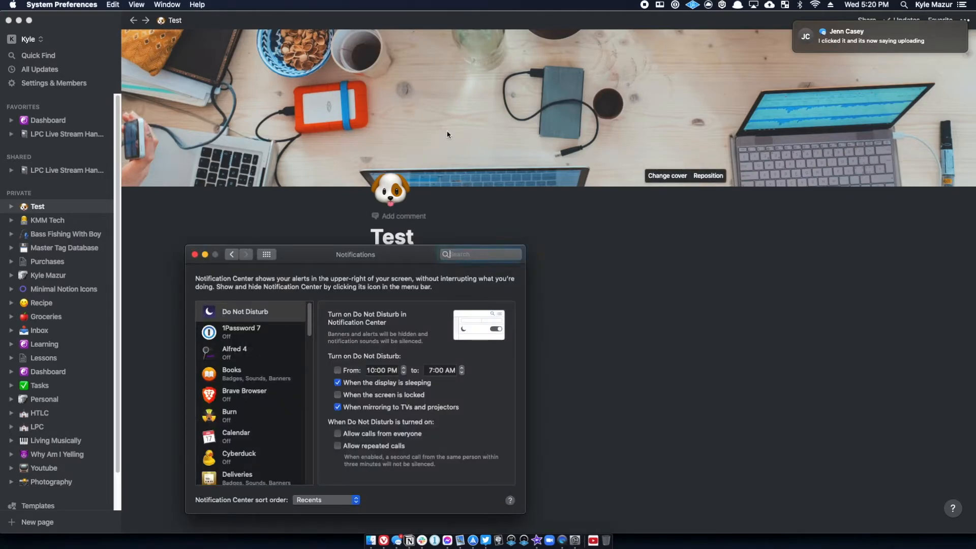
pyautogui.scroll(-10, 231, 437)
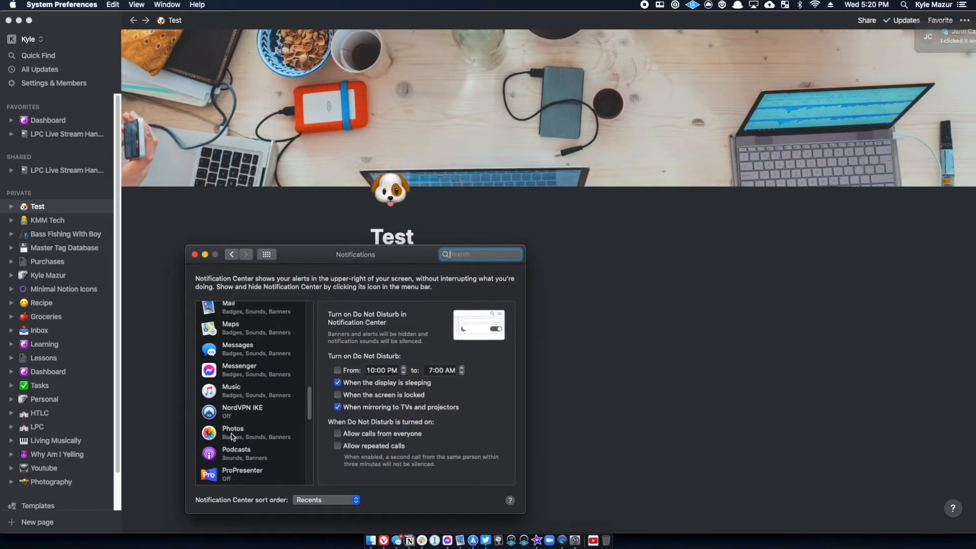
pyautogui.click(241, 344)
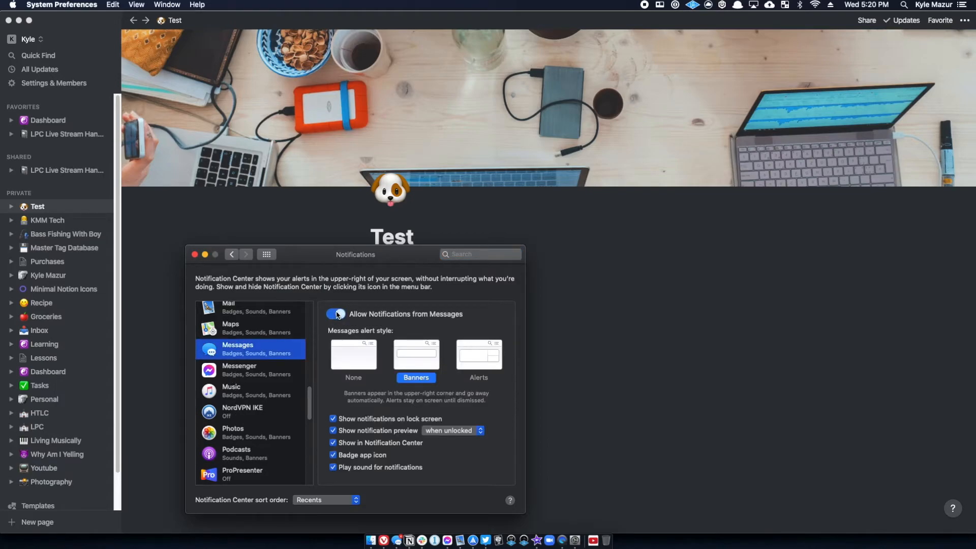
pyautogui.click(338, 314)
pyautogui.click(194, 254)
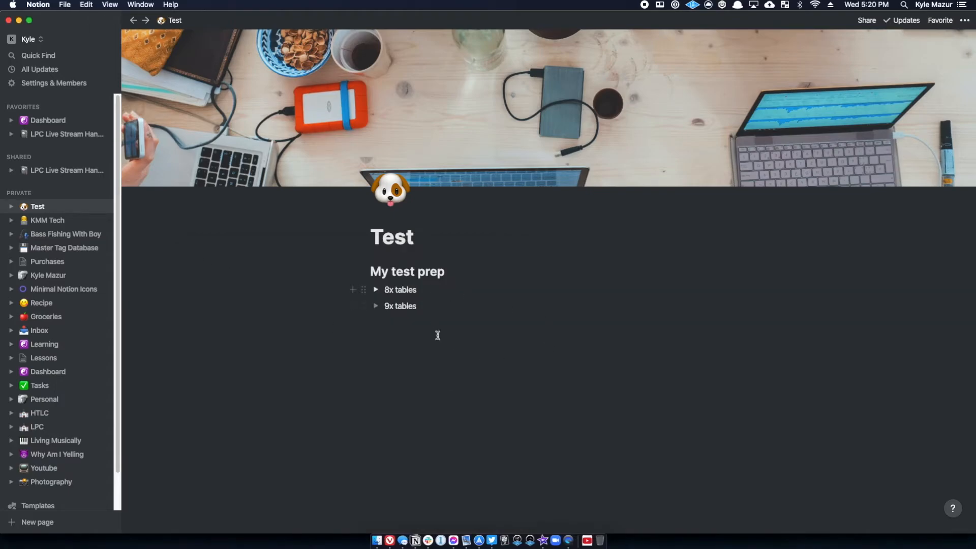
# Step: Try the small text and full width styles on the Test page, switching each one back off
pyautogui.click(389, 331)
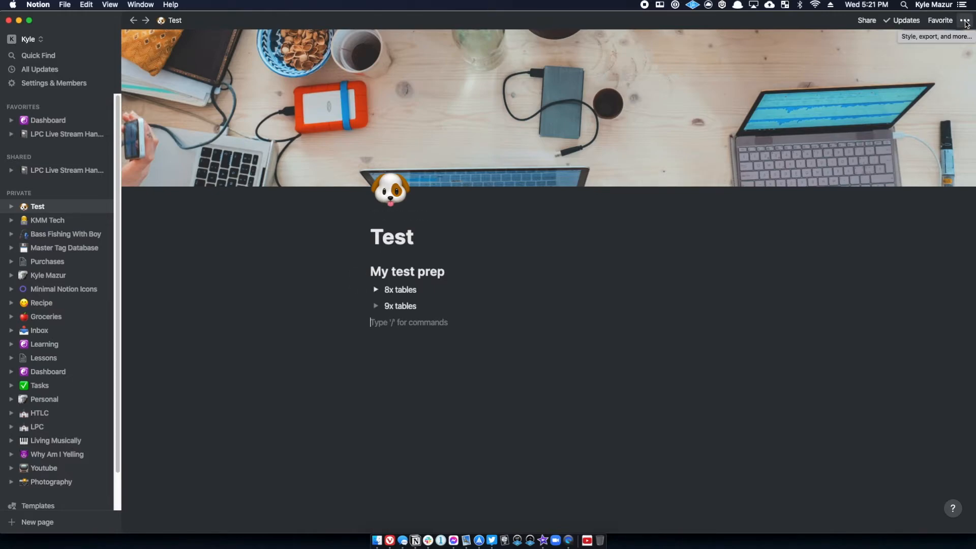
pyautogui.click(964, 21)
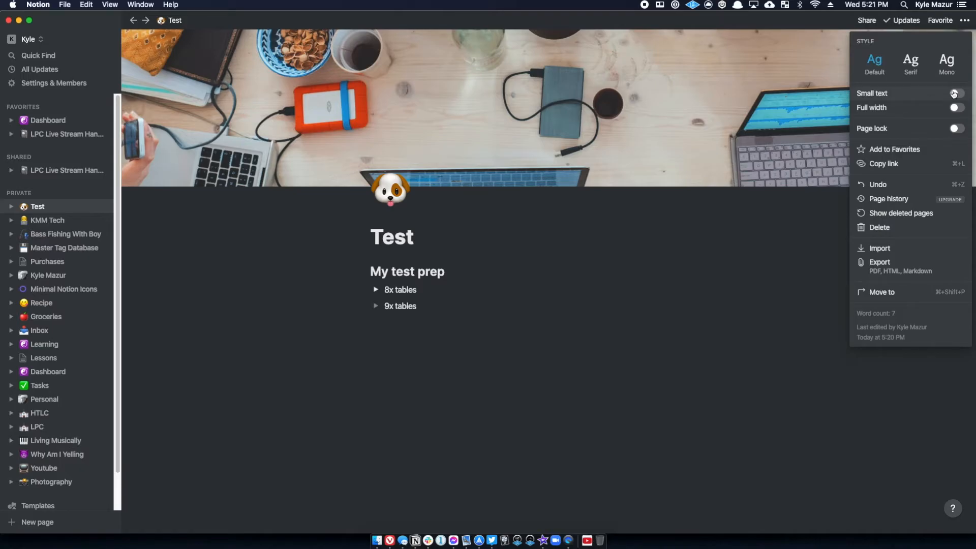
pyautogui.click(955, 94)
pyautogui.click(954, 93)
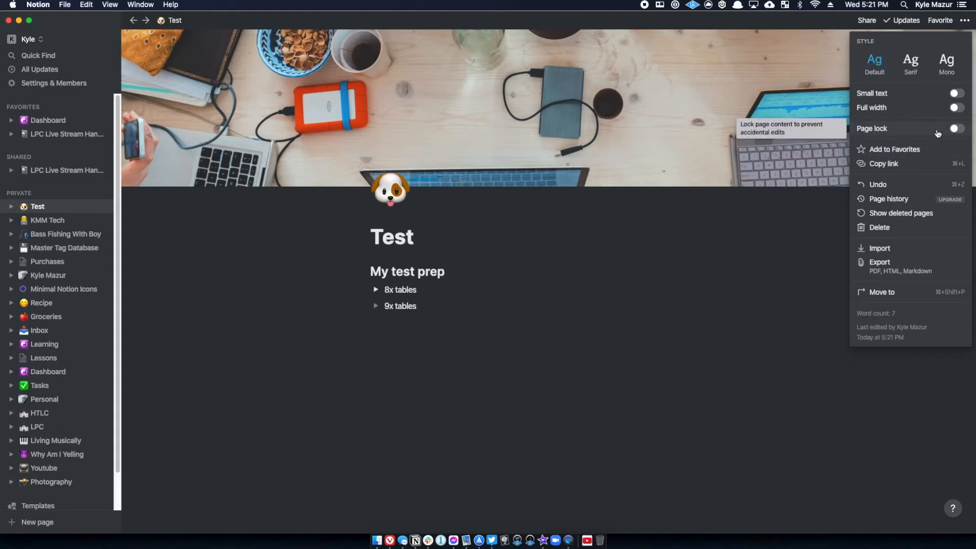
pyautogui.click(954, 108)
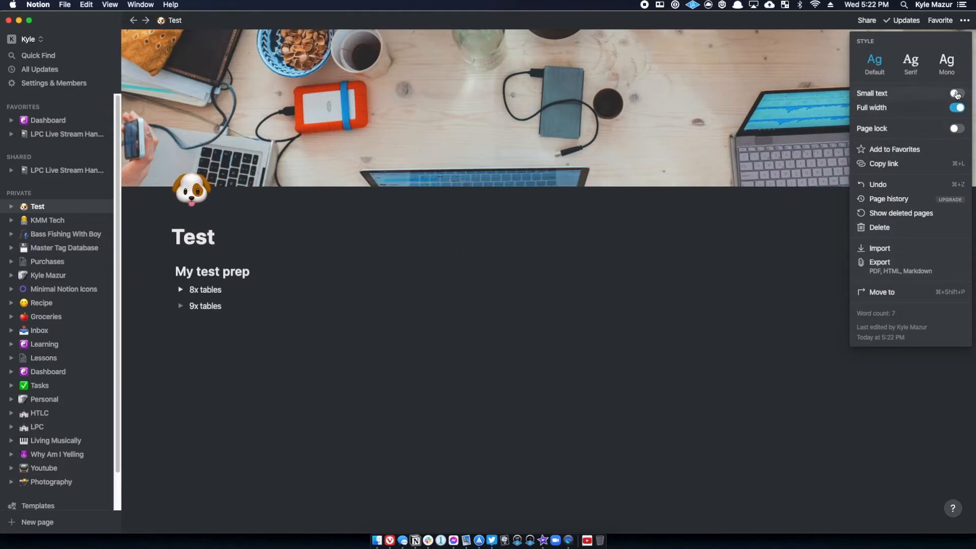
pyautogui.click(956, 109)
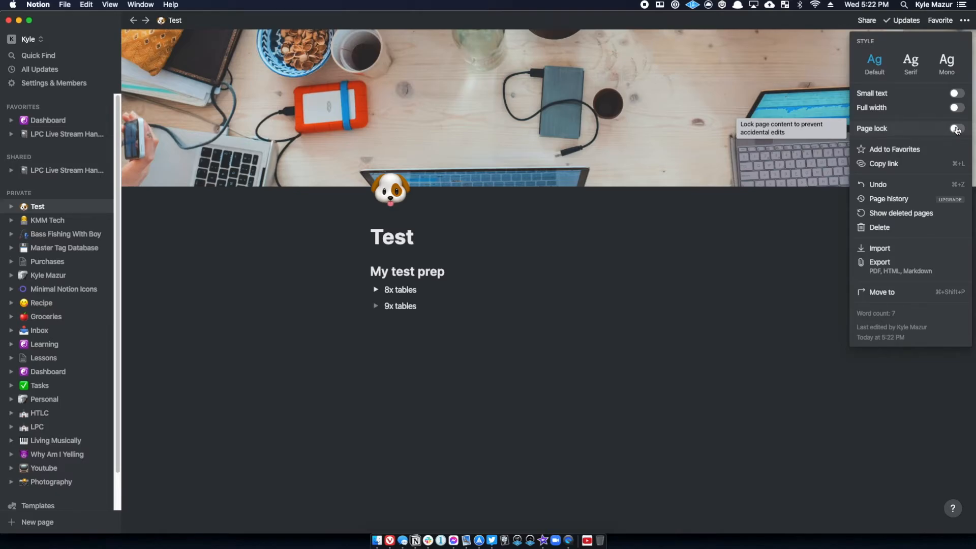
# Step: Lock the Test page, try to move and edit the "8x tables" toggle, and unlock the page again
pyautogui.click(956, 129)
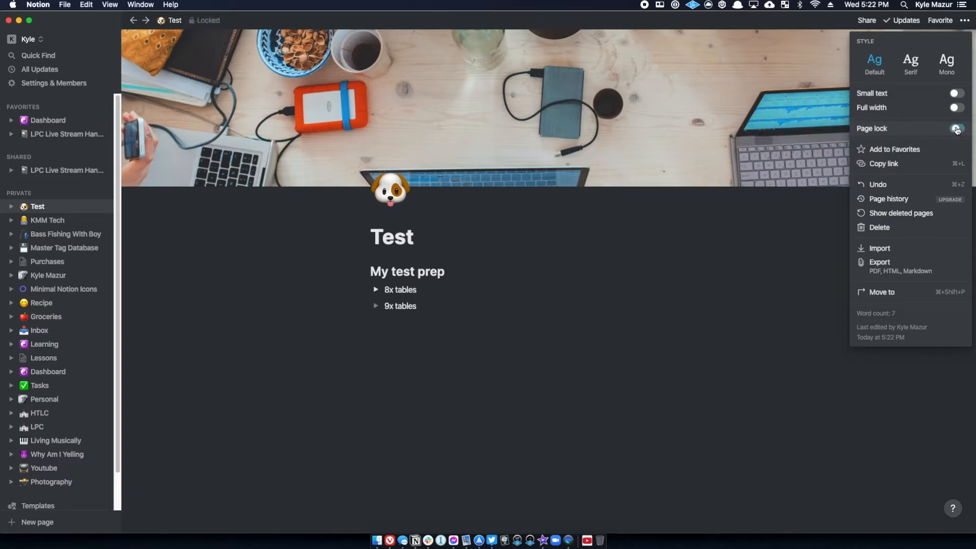
pyautogui.click(374, 292)
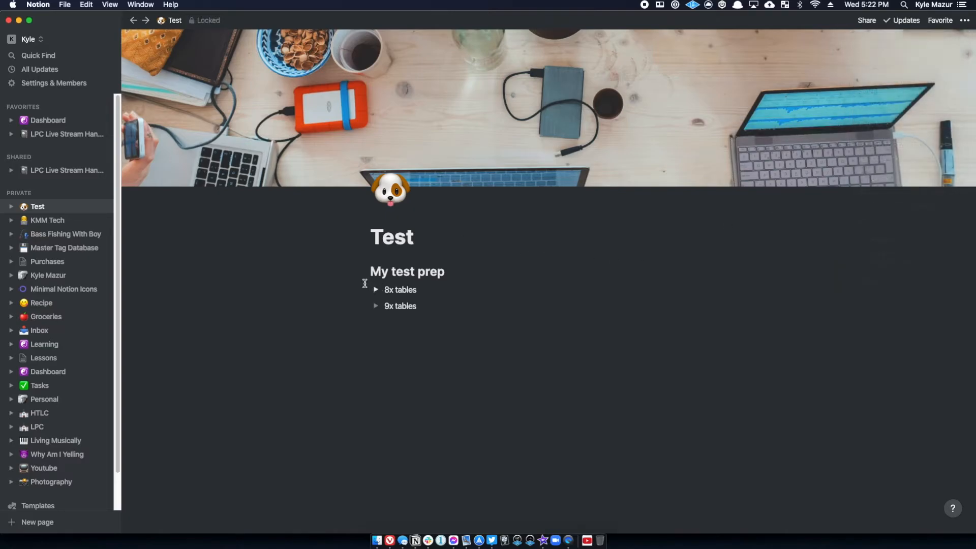
pyautogui.click(375, 291)
pyautogui.click(374, 289)
pyautogui.moveTo(367, 294); pyautogui.dragTo(403, 249)
pyautogui.click(409, 290)
pyautogui.doubleClick(398, 292)
pyautogui.click(964, 20)
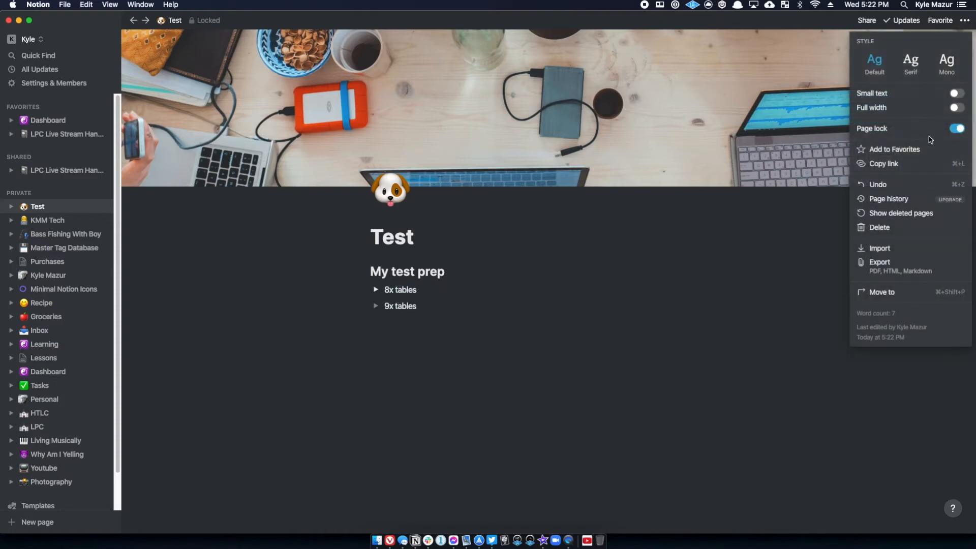
pyautogui.click(956, 129)
pyautogui.click(447, 281)
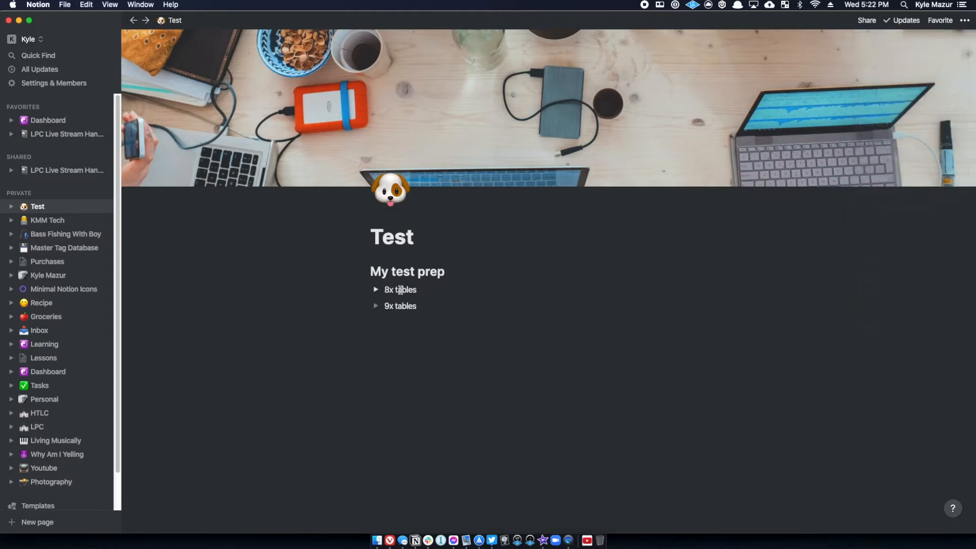
# Step: Move the "8x tables" toggle list below the "9x tables" toggle list
pyautogui.moveTo(362, 289); pyautogui.dragTo(363, 310)
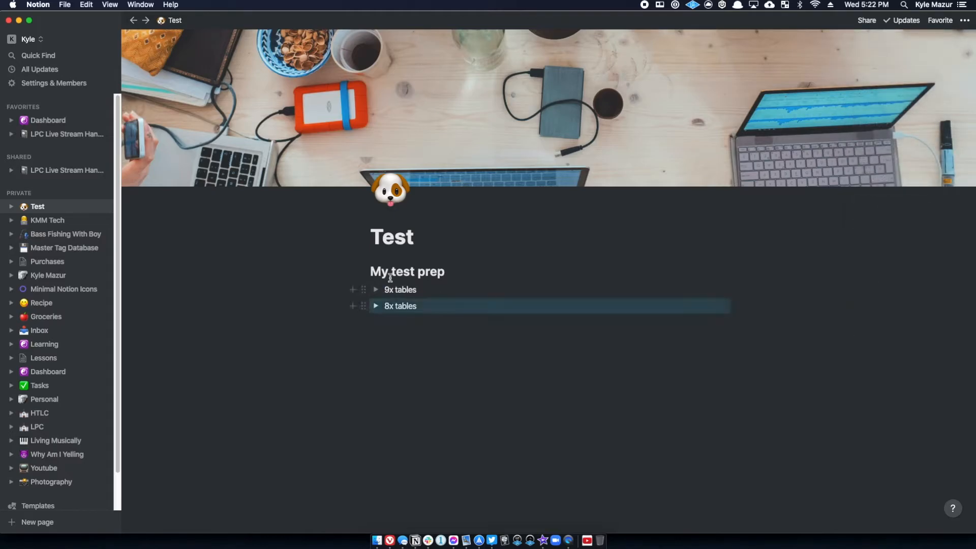
pyautogui.click(411, 272)
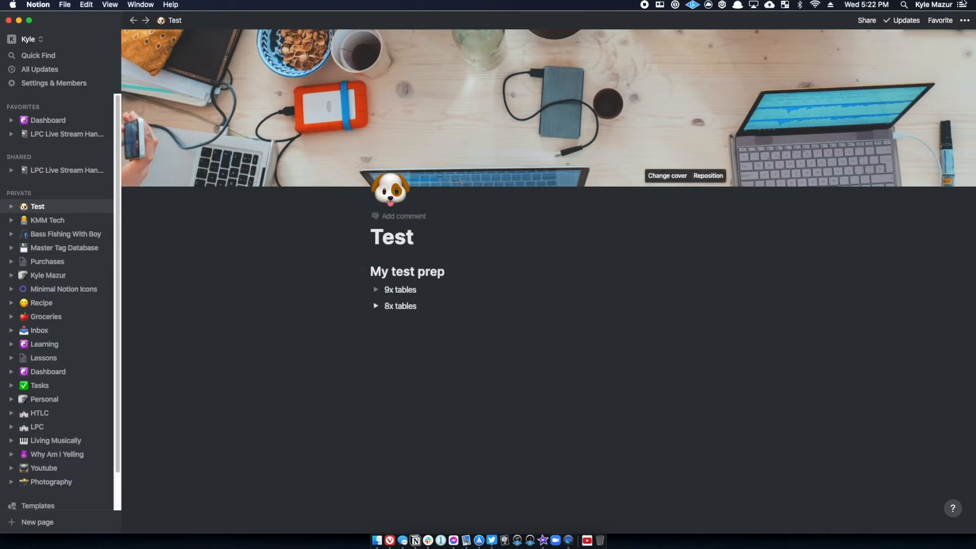
pyautogui.click(963, 22)
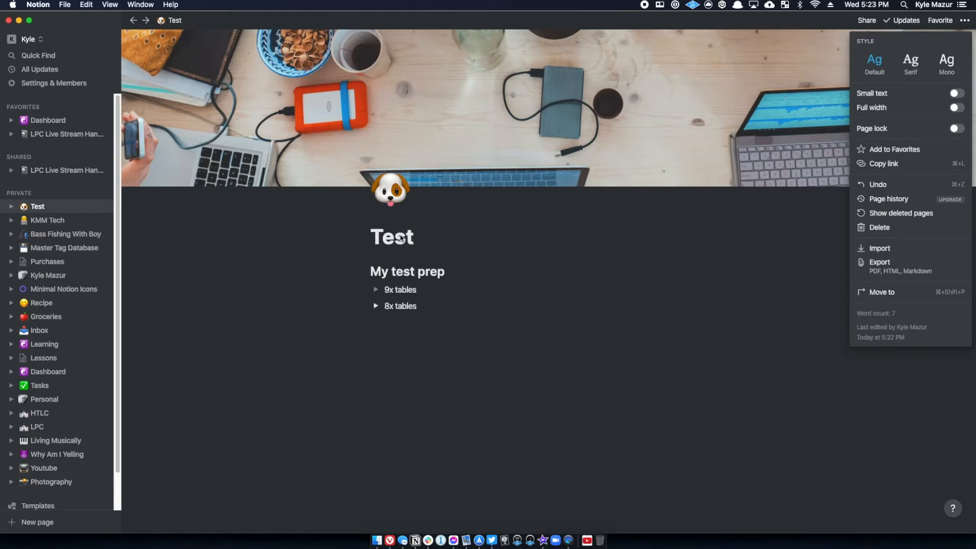
pyautogui.click(574, 313)
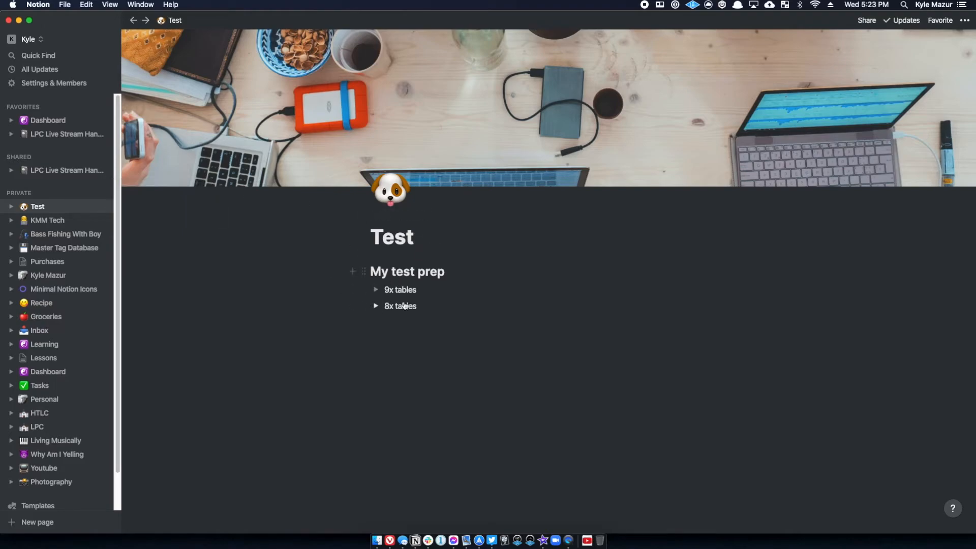
# Step: Browse the block types that can be inserted on the empty line below the toggle lists
pyautogui.click(405, 333)
pyautogui.write('/')
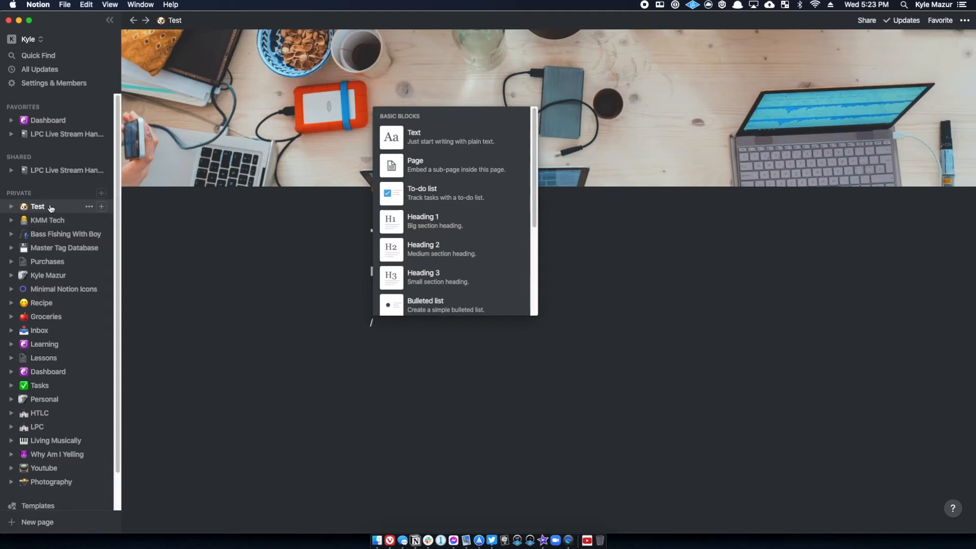
pyautogui.scroll(-1, 461, 261)
pyautogui.scroll(-5, 461, 261)
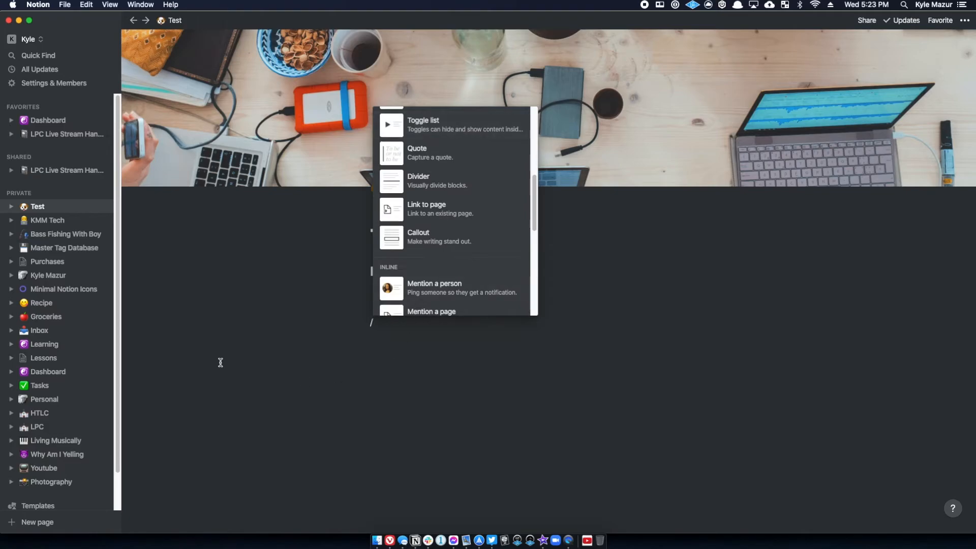
pyautogui.click(227, 340)
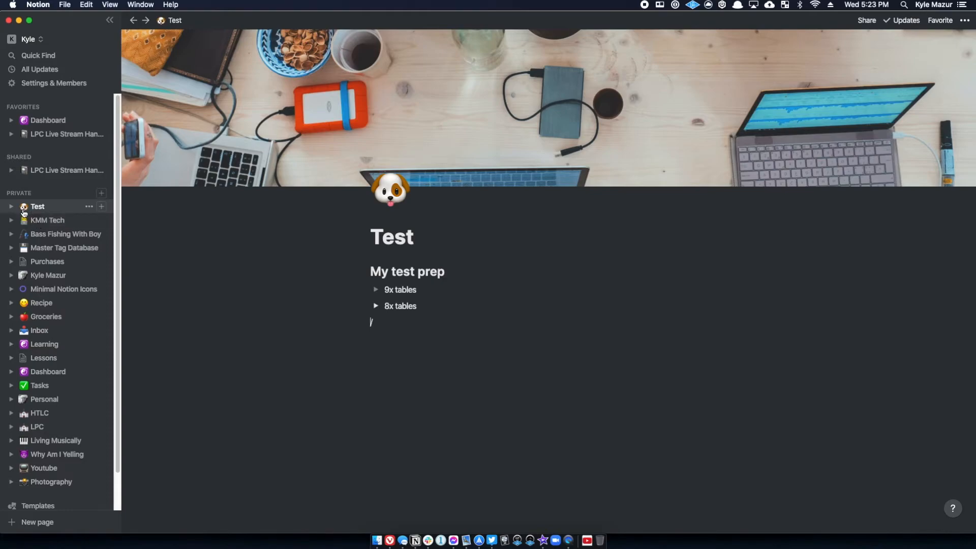
# Step: Nest the Test page inside the KMM Tech page and open KMM Tech
pyautogui.moveTo(23, 213); pyautogui.dragTo(23, 219)
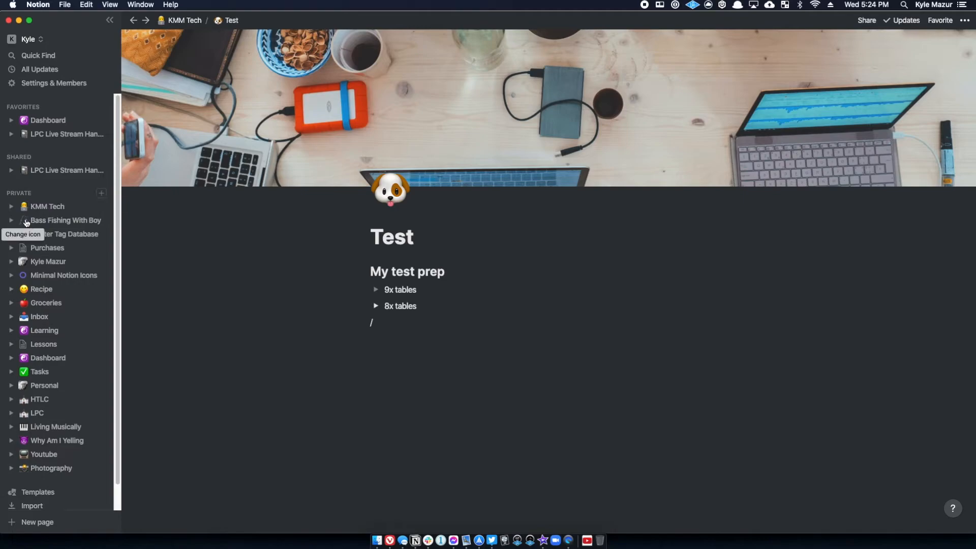
pyautogui.click(22, 206)
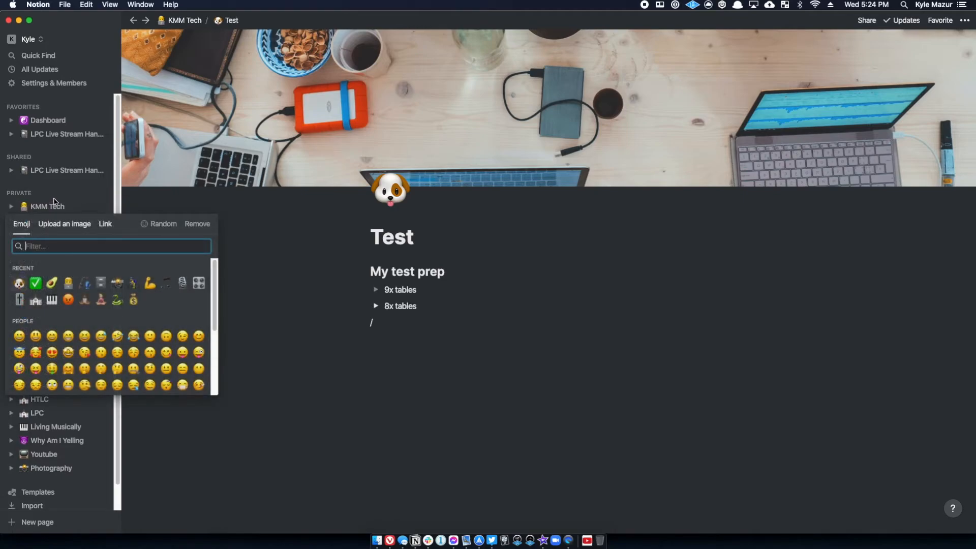
pyautogui.click(56, 204)
pyautogui.click(56, 205)
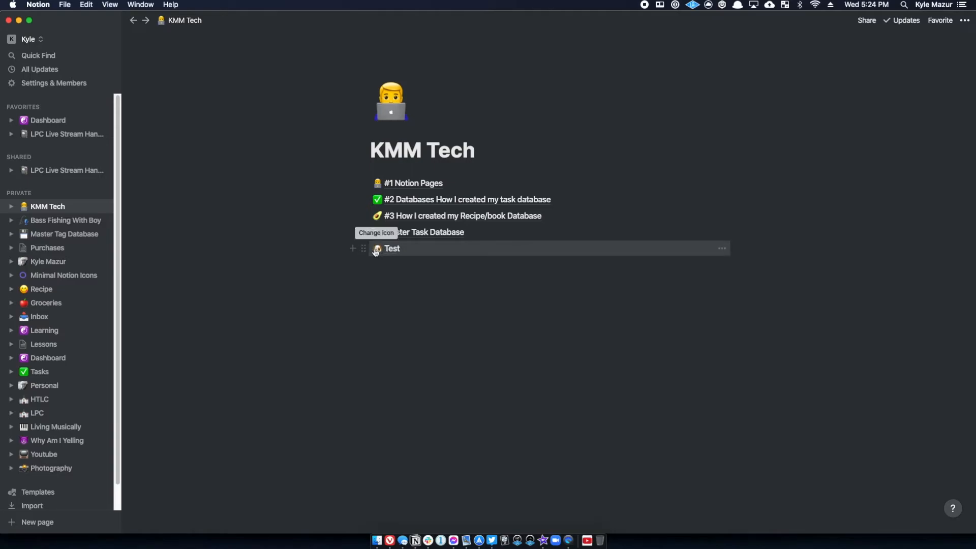
pyautogui.click(363, 248)
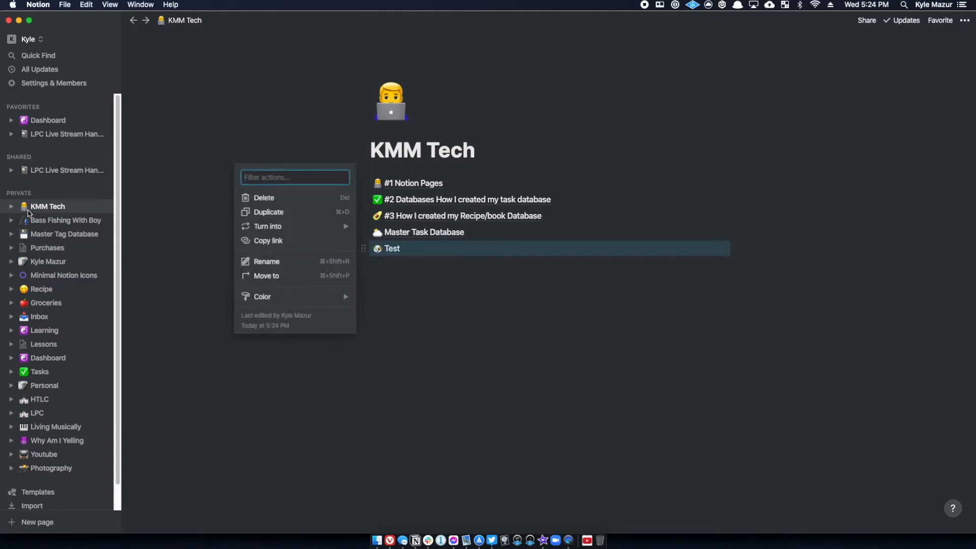
pyautogui.click(289, 278)
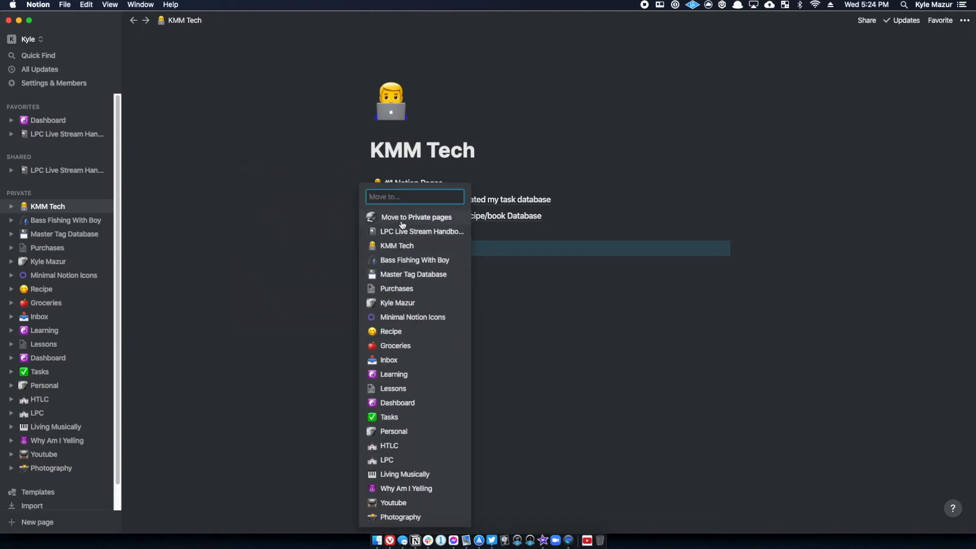
pyautogui.click(246, 259)
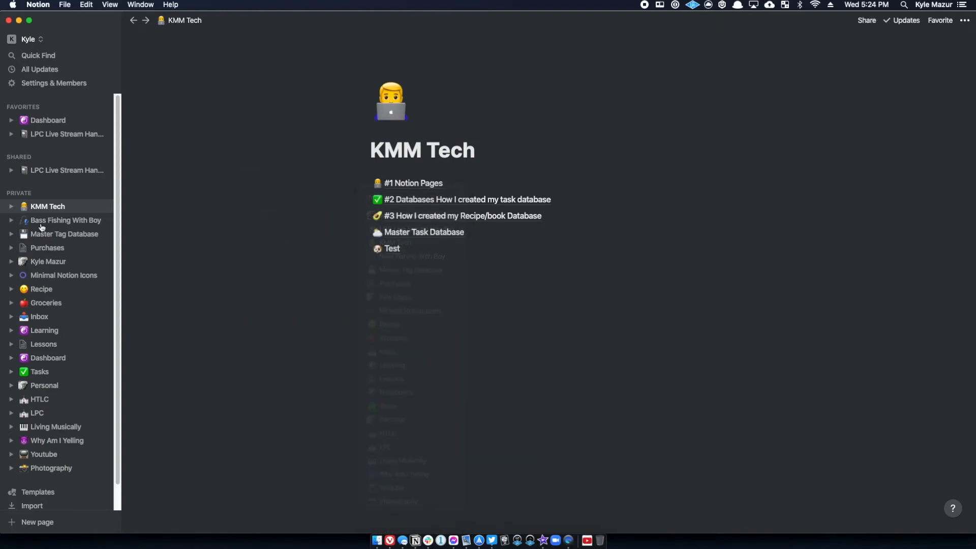
# Step: Move the Test page out of KMM Tech to the top of the private pages and open it
pyautogui.click(11, 206)
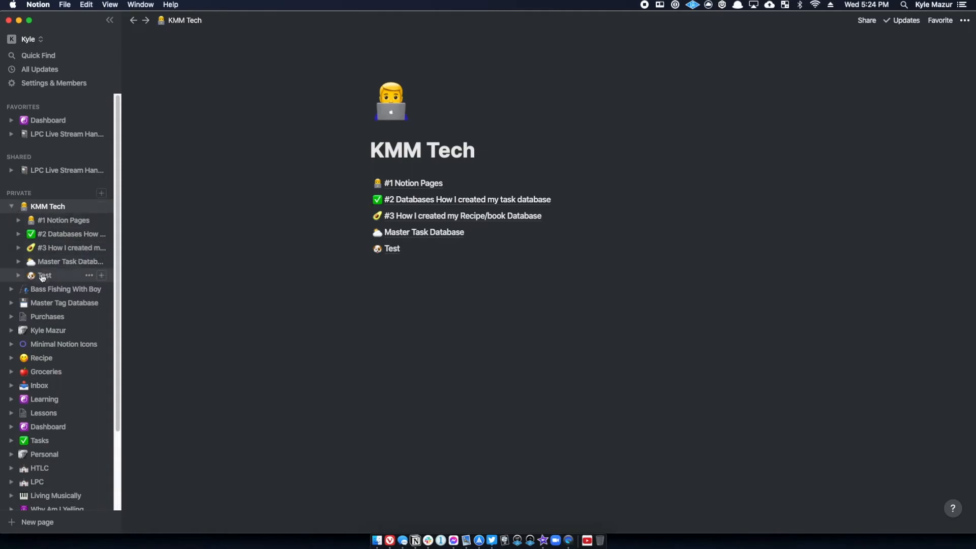
pyautogui.moveTo(36, 209); pyautogui.dragTo(35, 203)
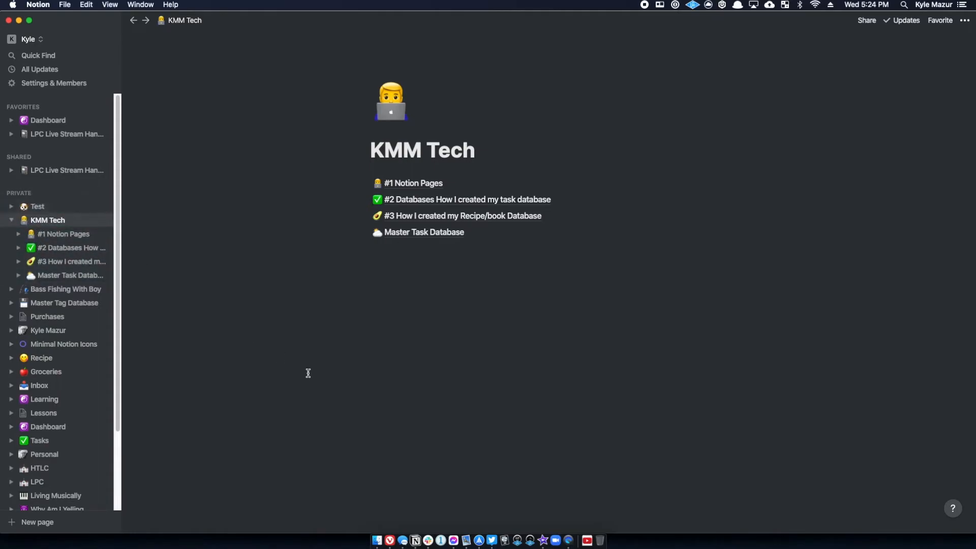
pyautogui.click(11, 220)
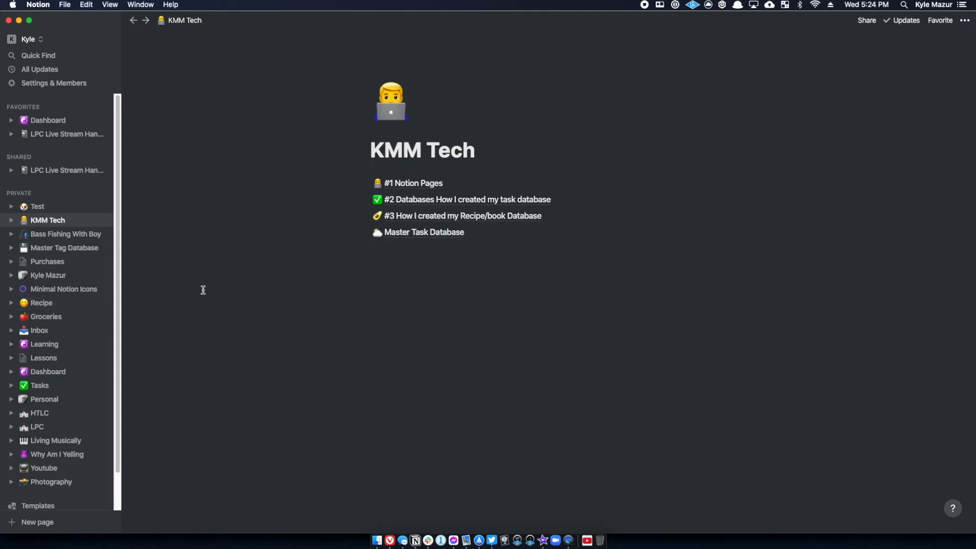
pyautogui.click(36, 210)
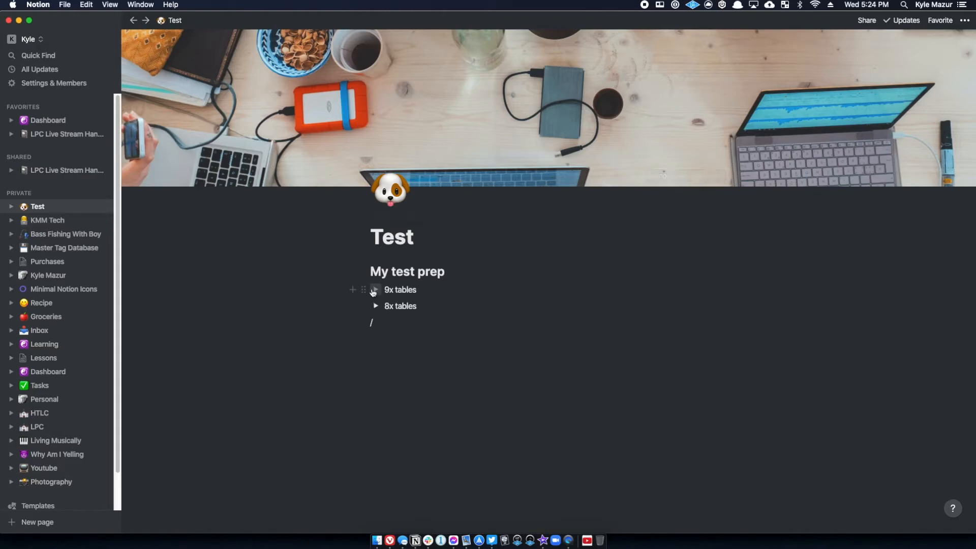
# Step: Delete all content below the Test page's title and turn the empty page into a table database
pyautogui.moveTo(409, 321); pyautogui.dragTo(380, 230)
pyautogui.press('BackSpace')
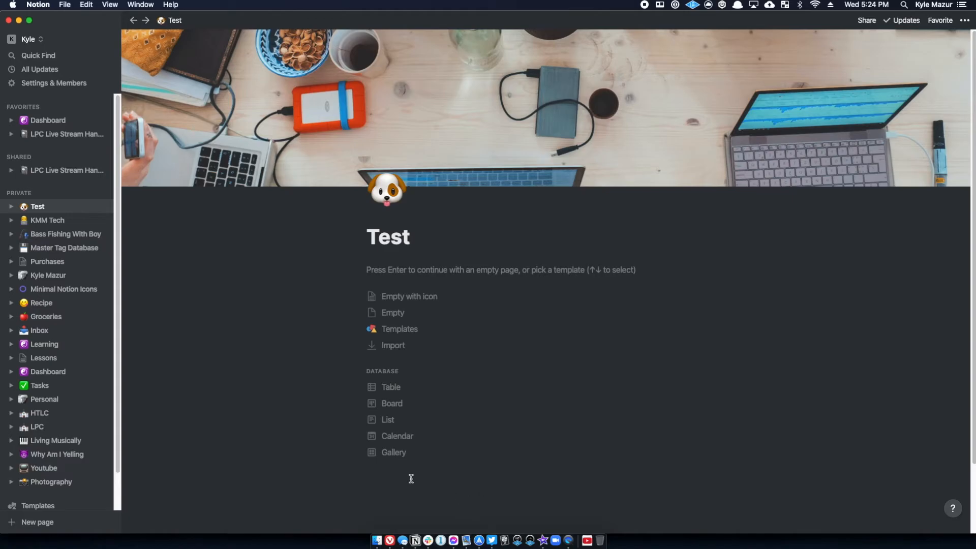
pyautogui.click(400, 391)
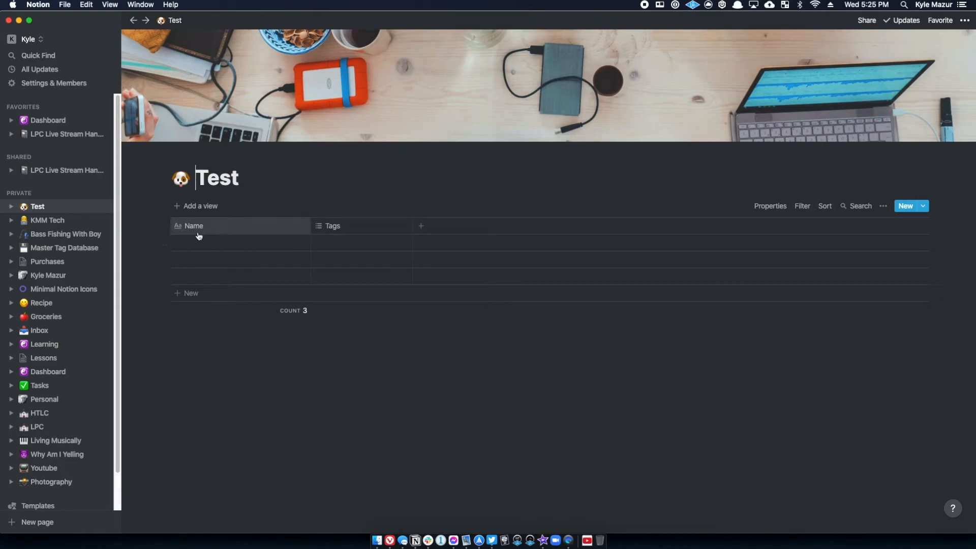
pyautogui.click(200, 206)
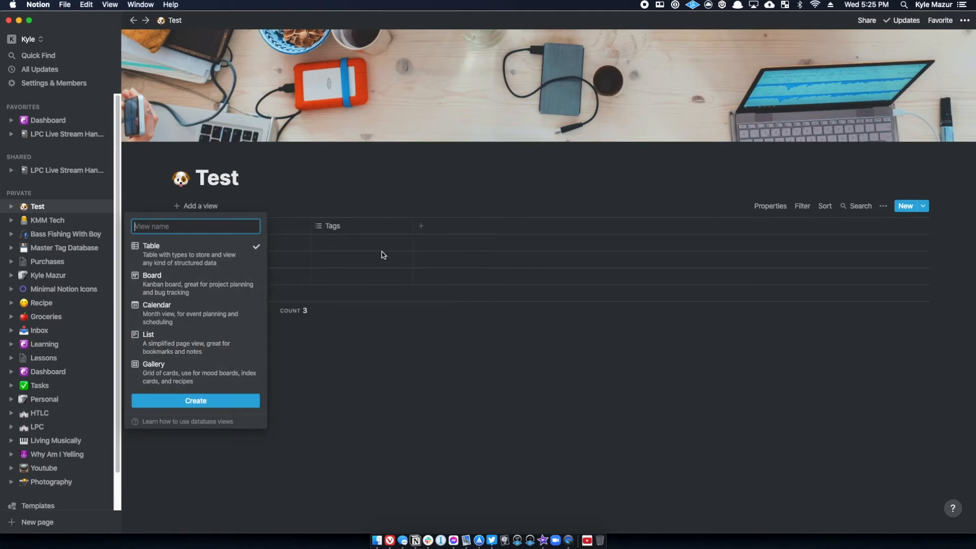
pyautogui.click(613, 441)
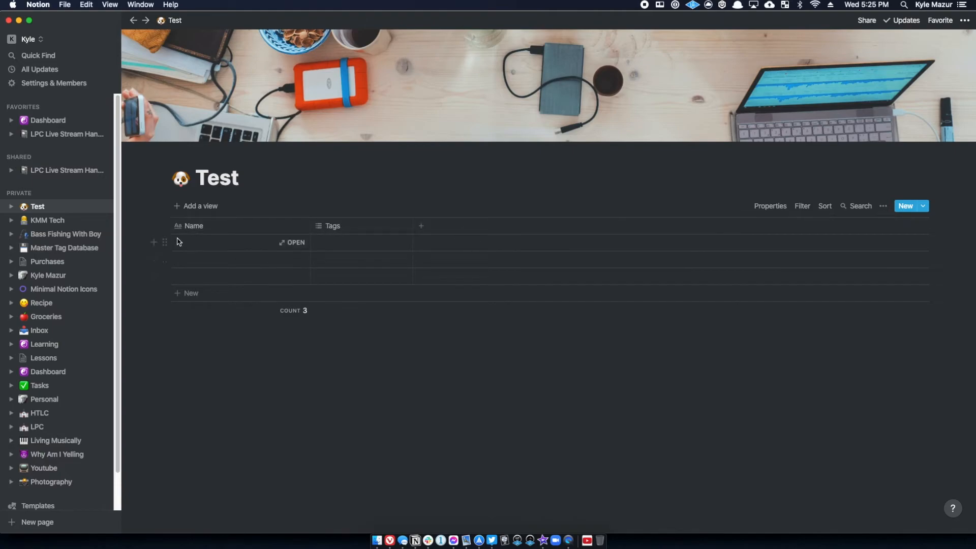
# Step: Examine the property options of the Name column and the property types available for the Tags column
pyautogui.click(208, 224)
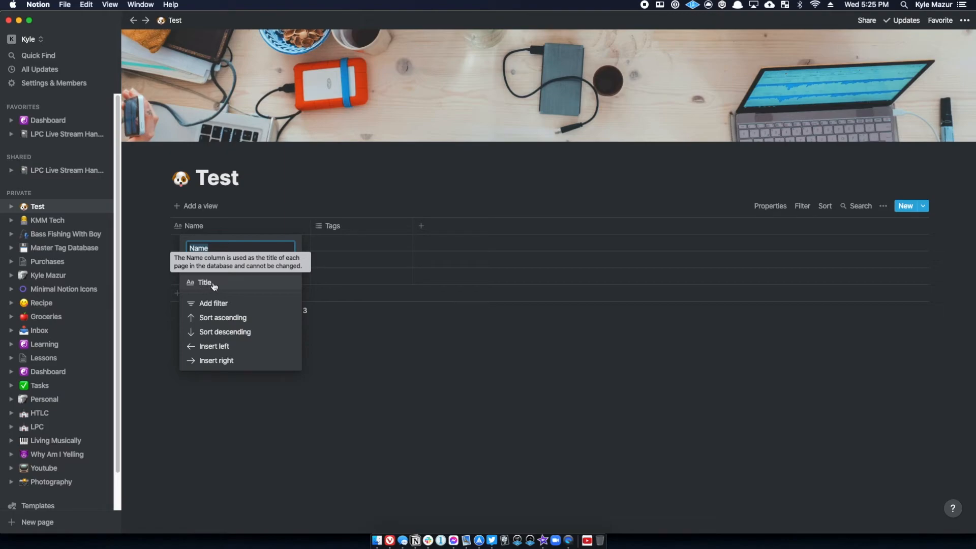
pyautogui.click(357, 355)
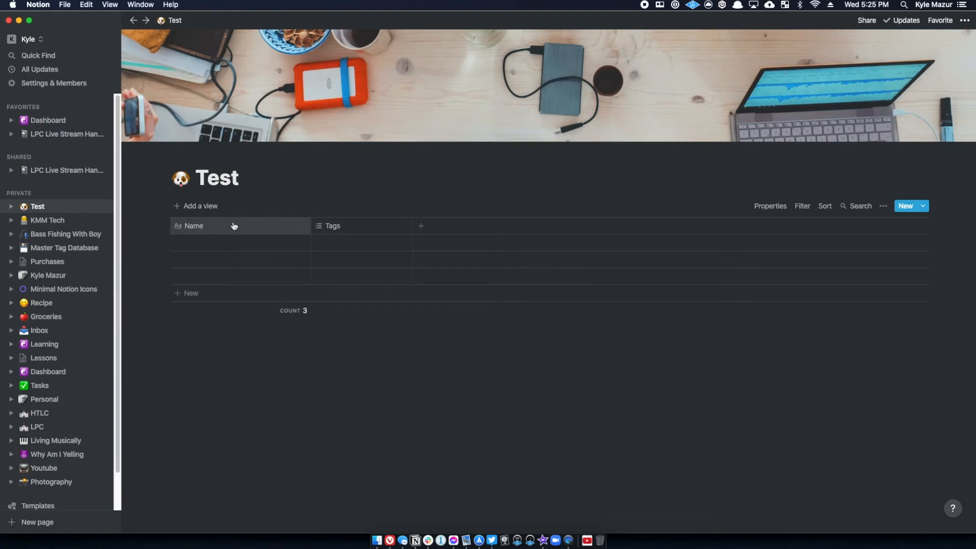
pyautogui.click(349, 228)
pyautogui.moveTo(351, 288)
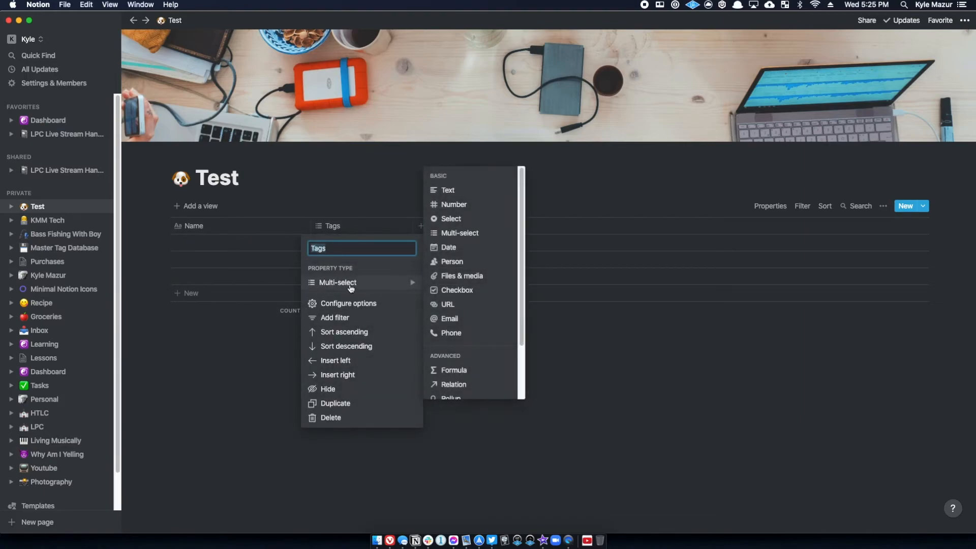
pyautogui.scroll(-3, 468, 344)
pyautogui.press('Escape')
pyautogui.moveTo(359, 226); pyautogui.dragTo(325, 226)
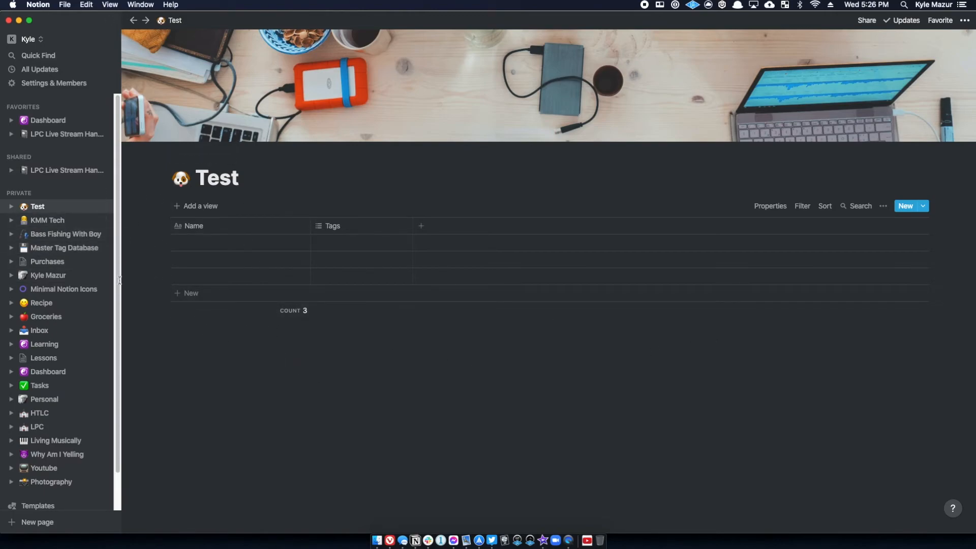
# Step: Delete the Test page and add a new page to the private section
pyautogui.click(88, 208)
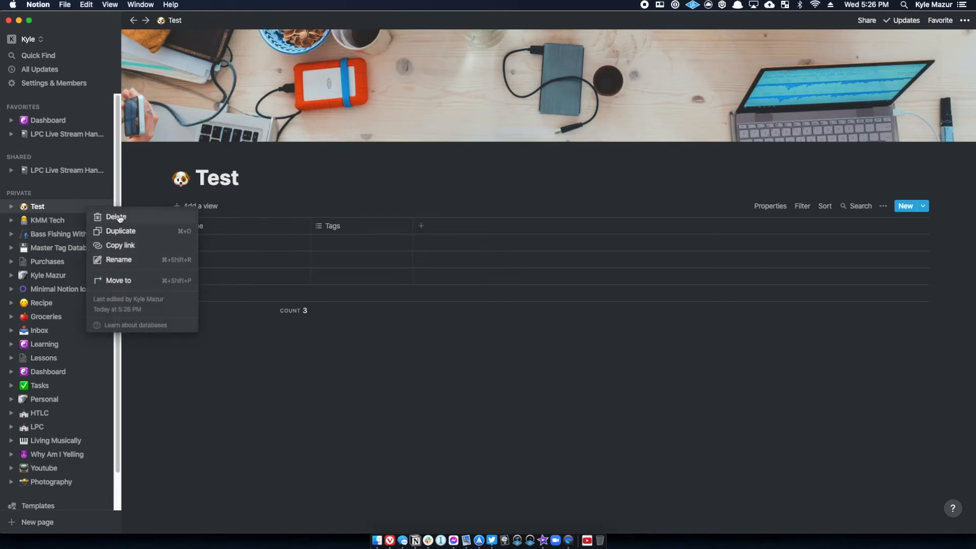
pyautogui.click(117, 216)
pyautogui.click(102, 194)
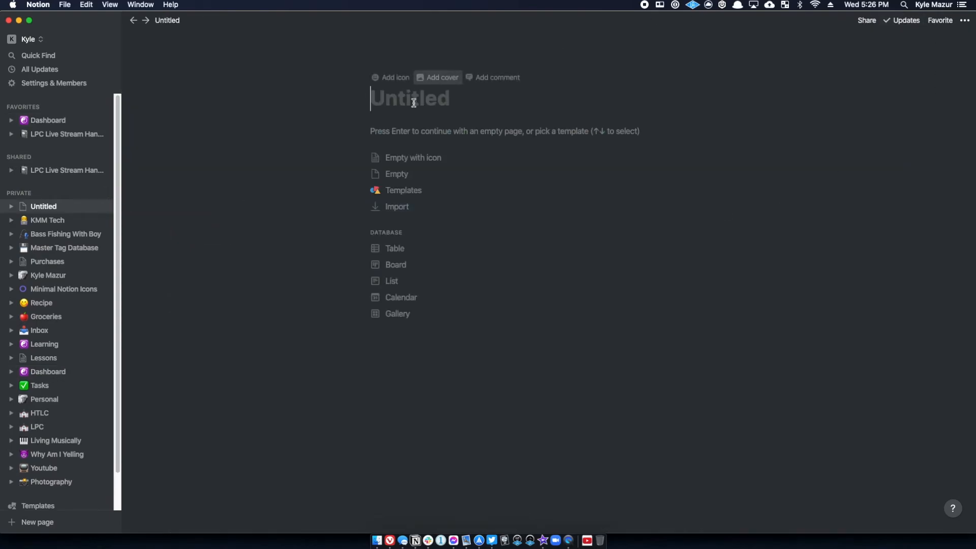
# Step: Title the new page Test and start it as an empty page with an icon
pyautogui.press('Down')
pyautogui.press('Down')
pyautogui.press('Down')
pyautogui.press('Down')
pyautogui.press('Up')
pyautogui.press('Up')
pyautogui.press('Up')
pyautogui.write('Test')
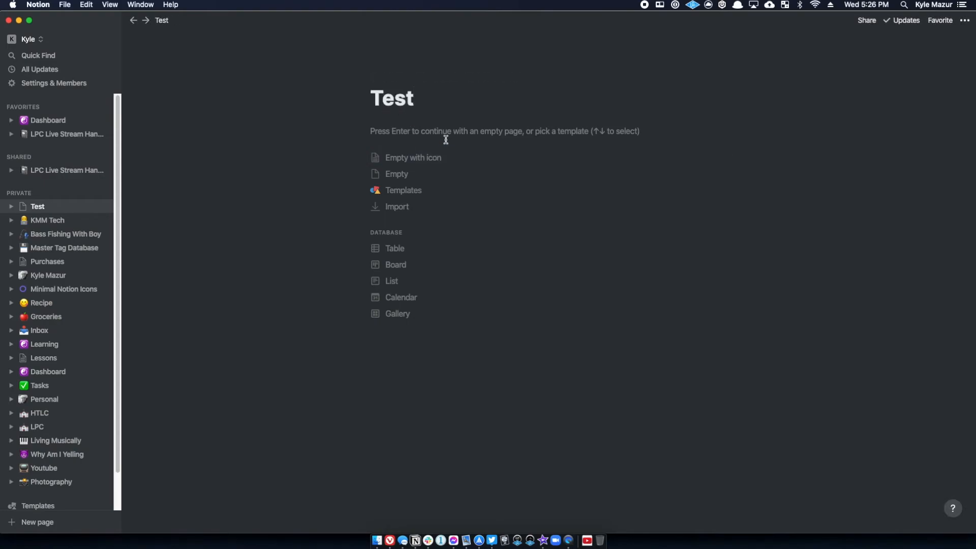
pyautogui.click(446, 157)
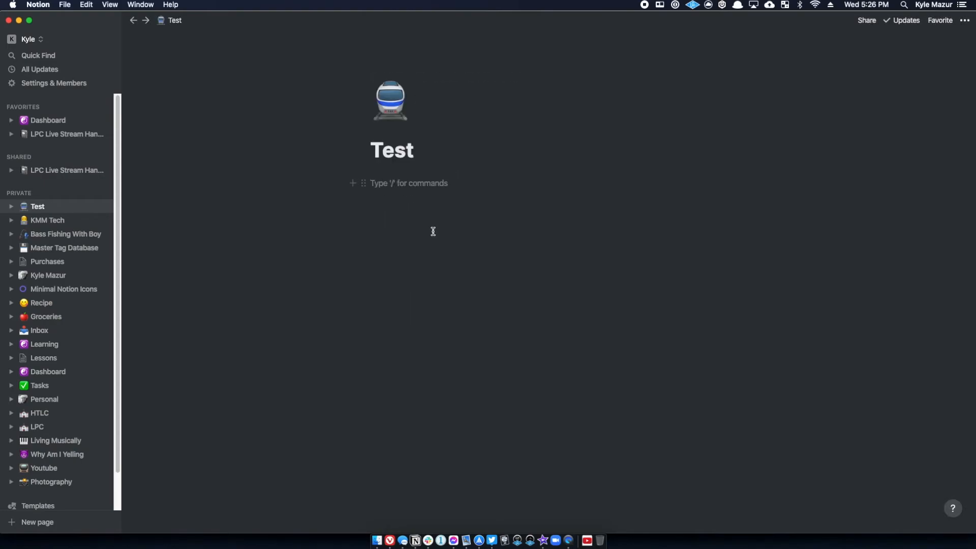
# Step: Fill the Test page's body with four lines of filler text such as "asdfasdfasdf"
pyautogui.click(413, 262)
pyautogui.click(391, 188)
pyautogui.write('asdfasdfasdf')
pyautogui.press('Return')
pyautogui.write('asdfasdfasdfsdf')
pyautogui.press('Return')
pyautogui.write('dfasdfasdf')
pyautogui.click(403, 282)
pyautogui.write('asdfasdfasdf')
pyautogui.press('Return')
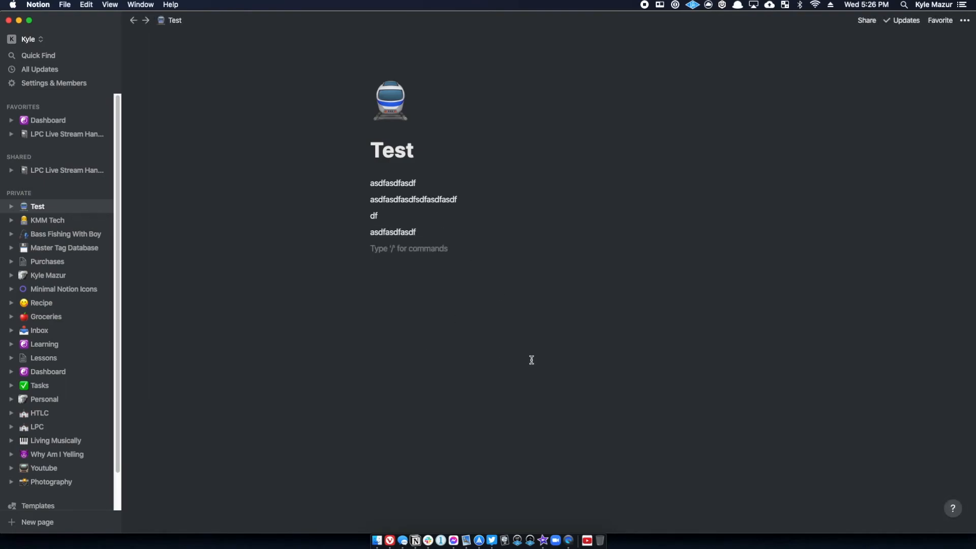
# Step: Clear the filler text from the Test page and convert the page to a Table database
pyautogui.moveTo(463, 257); pyautogui.dragTo(343, 166)
pyautogui.press('BackSpace')
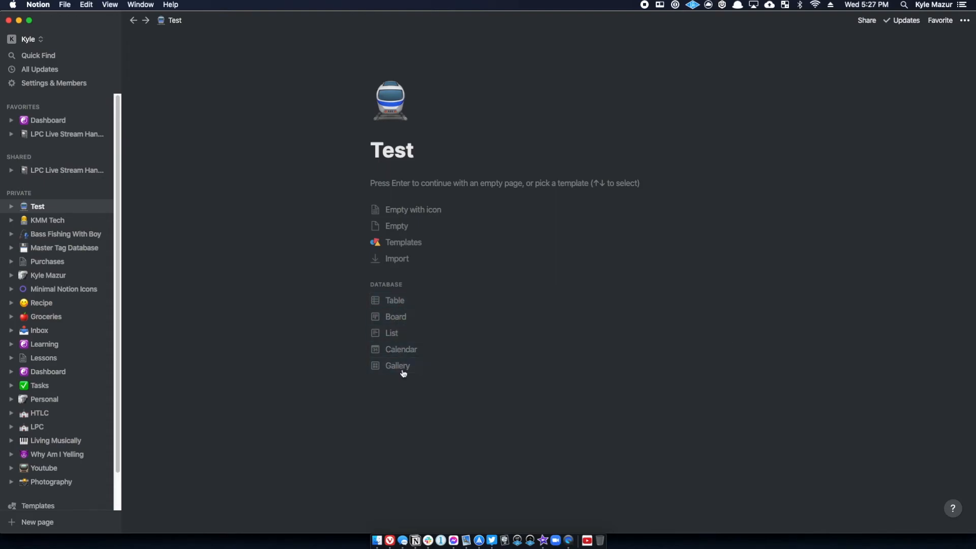
pyautogui.click(380, 301)
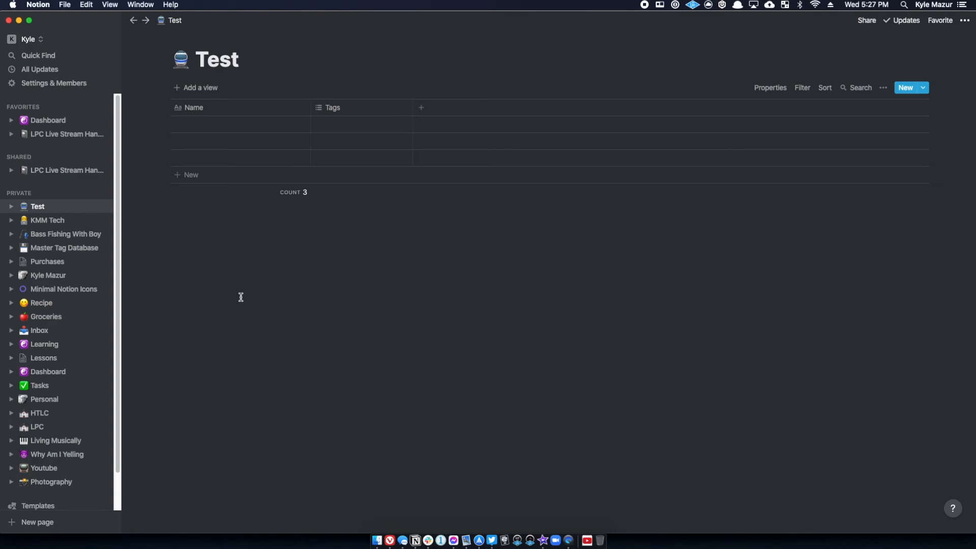
# Step: Delete the Test database page and create a new empty private page titled Test
pyautogui.click(92, 207)
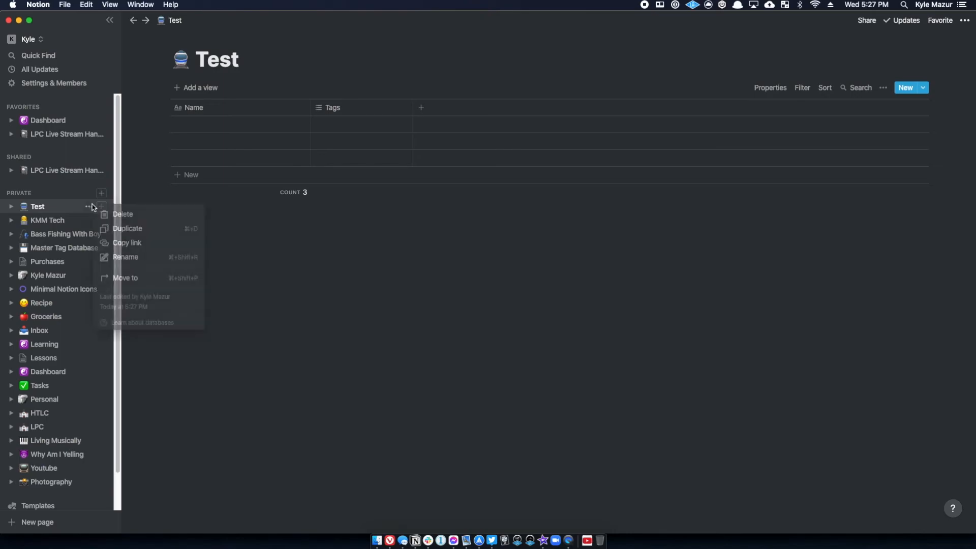
pyautogui.click(117, 215)
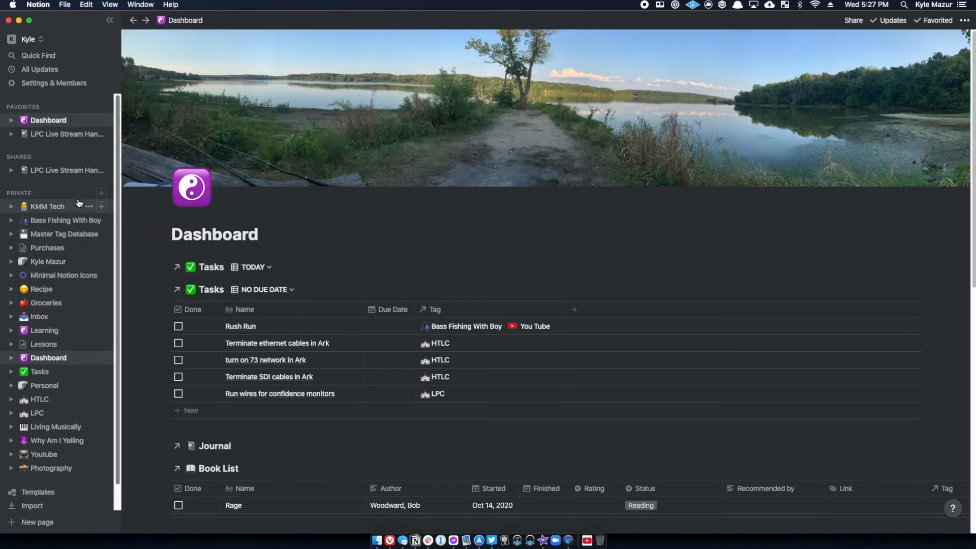
pyautogui.click(102, 193)
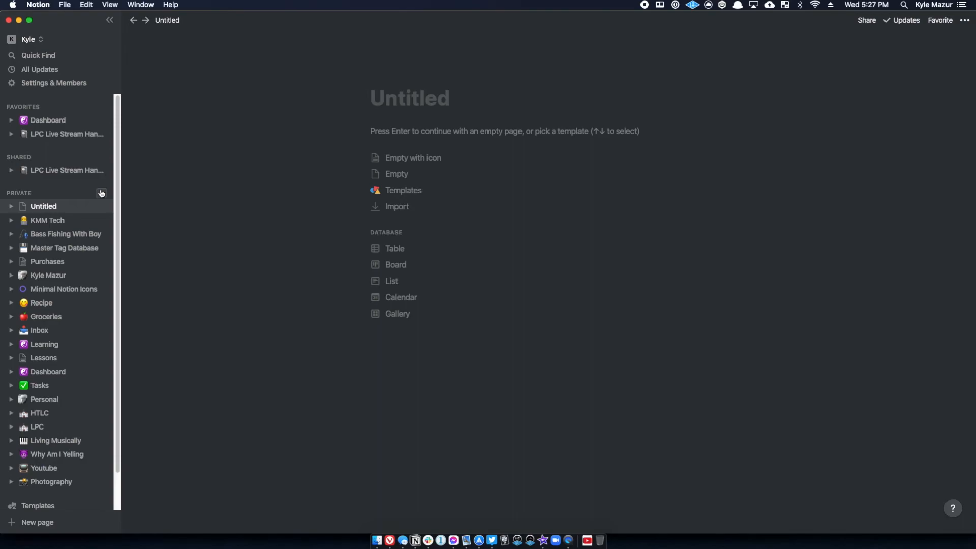
pyautogui.write('Test')
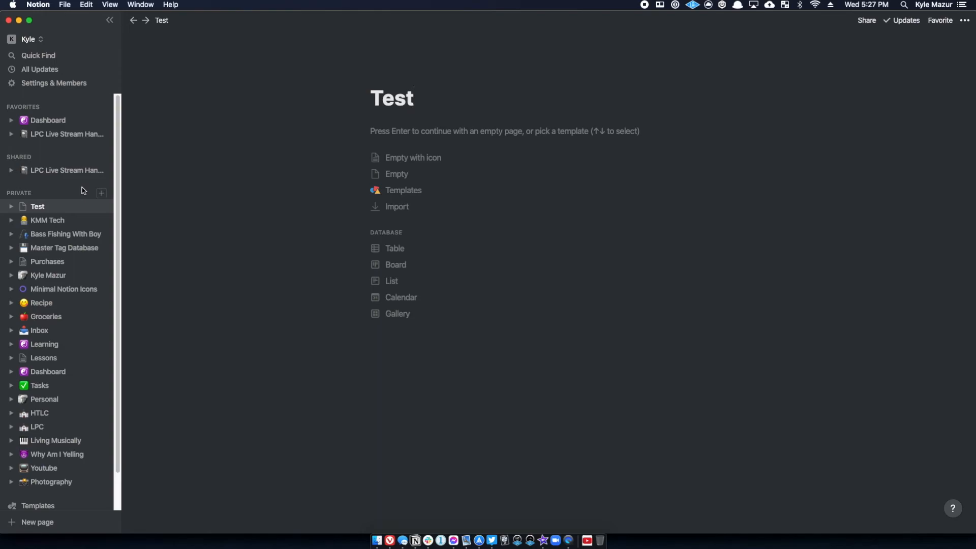
pyautogui.press('Return')
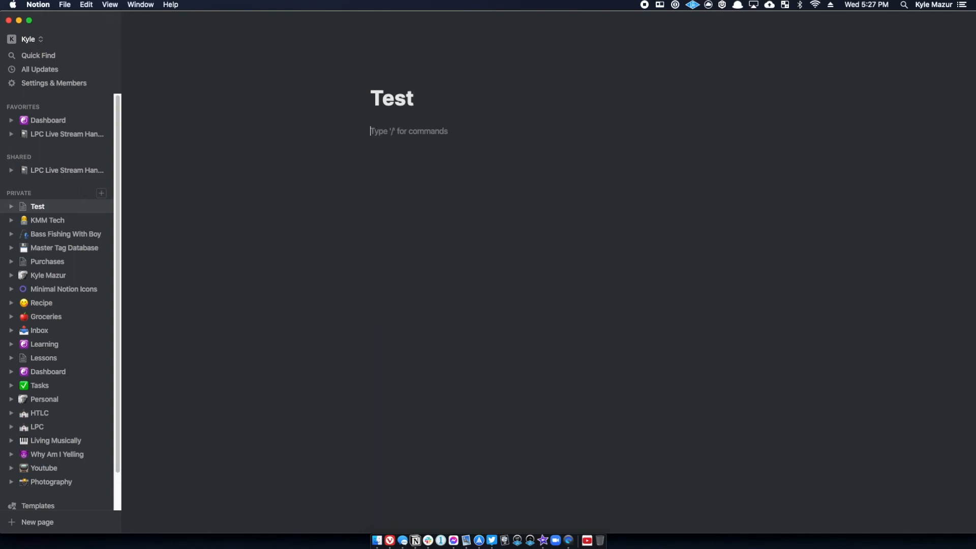
# Step: Insert an inline table database in the body of the Test page
pyautogui.write('/data')
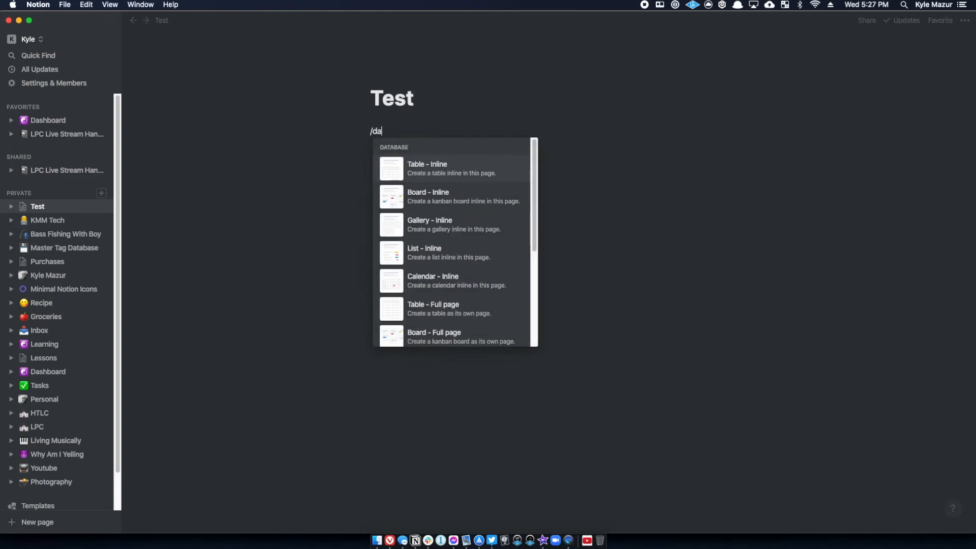
pyautogui.moveTo(413, 168)
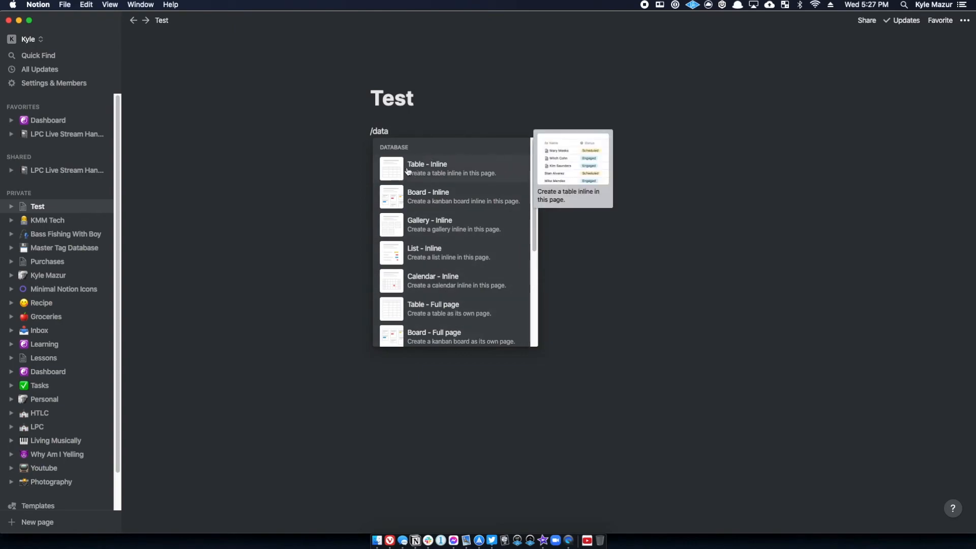
pyautogui.click(425, 166)
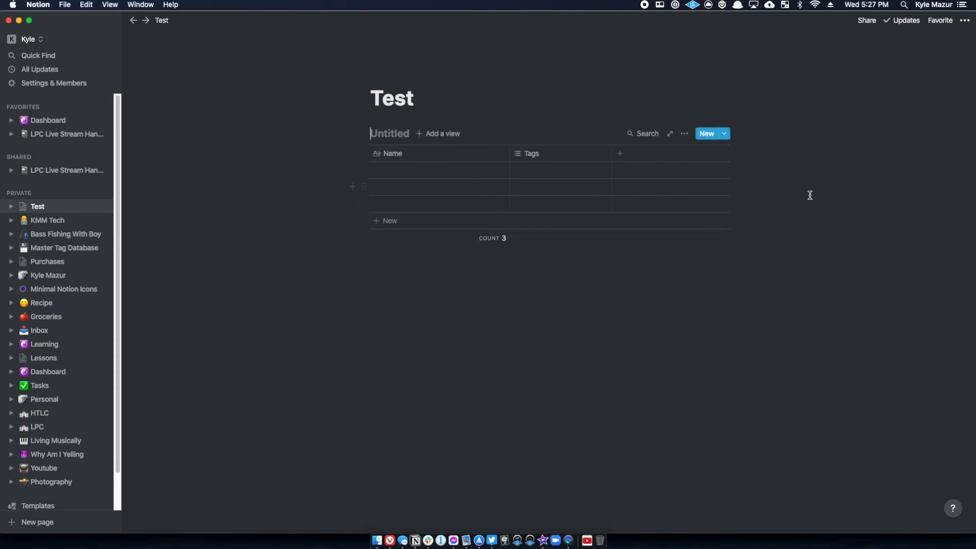
# Step: Write four lines of "asdfasdf" and a fifth line "asdf" below the inline table
pyautogui.click(419, 315)
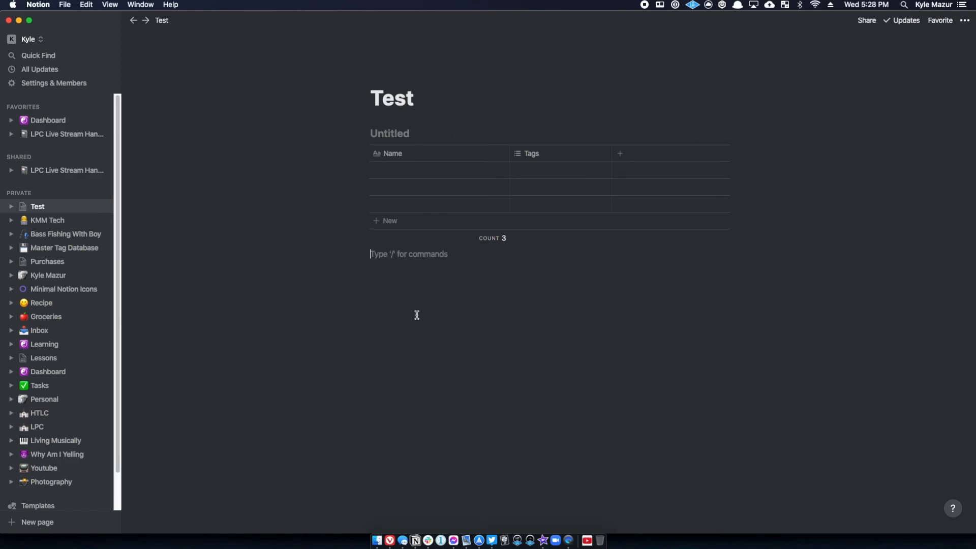
pyautogui.write('asdfasdf')
pyautogui.press('Return')
pyautogui.write('asdfasdf')
pyautogui.press('Return')
pyautogui.write('asdfasdf')
pyautogui.press('Return')
pyautogui.write('asdfasdf')
pyautogui.press('Return')
pyautogui.write('asdf')
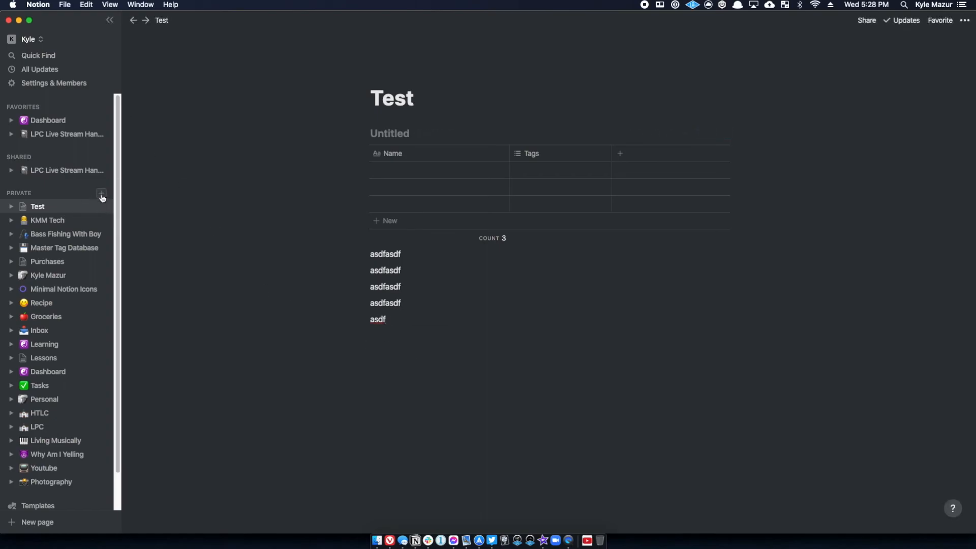
# Step: Add an untitled private page as a full-page Table database, and reopen the Test page
pyautogui.click(101, 192)
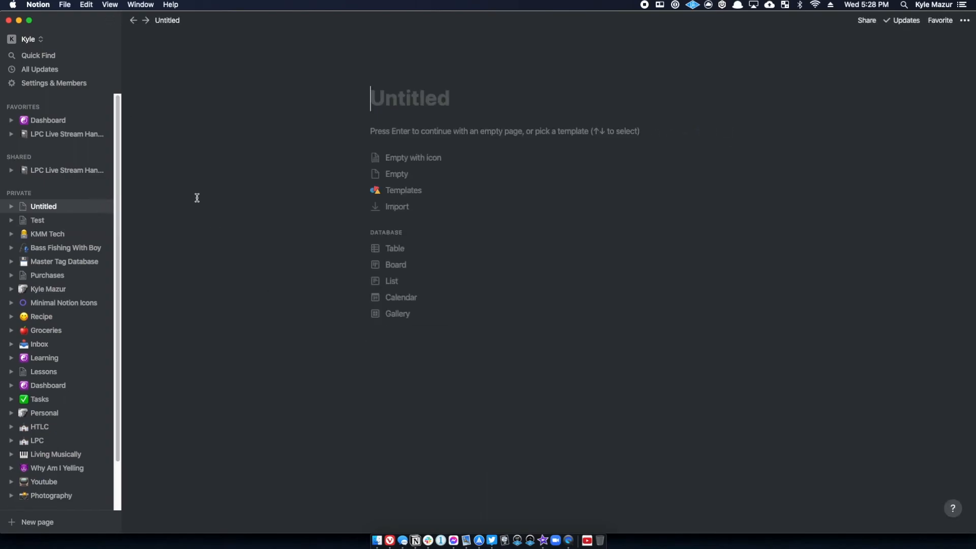
pyautogui.click(399, 247)
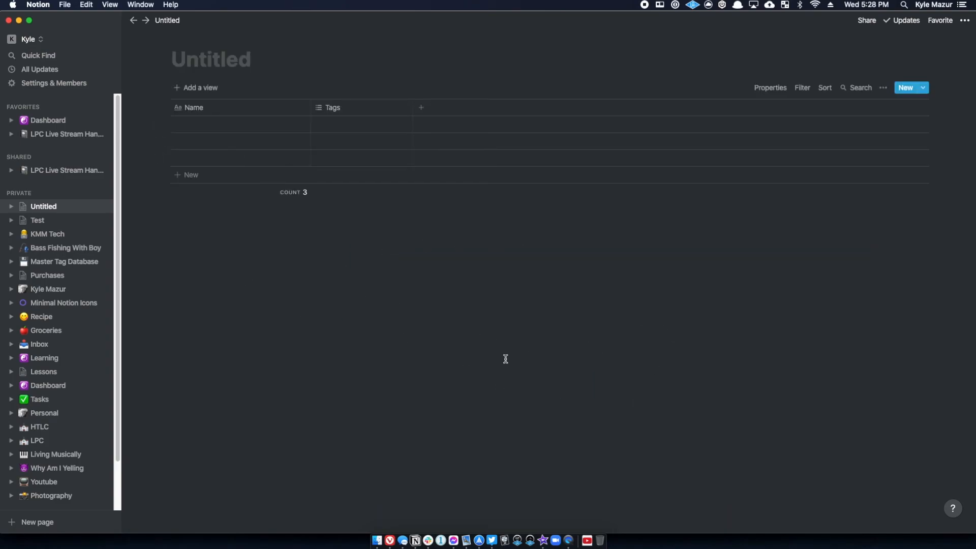
pyautogui.click(41, 221)
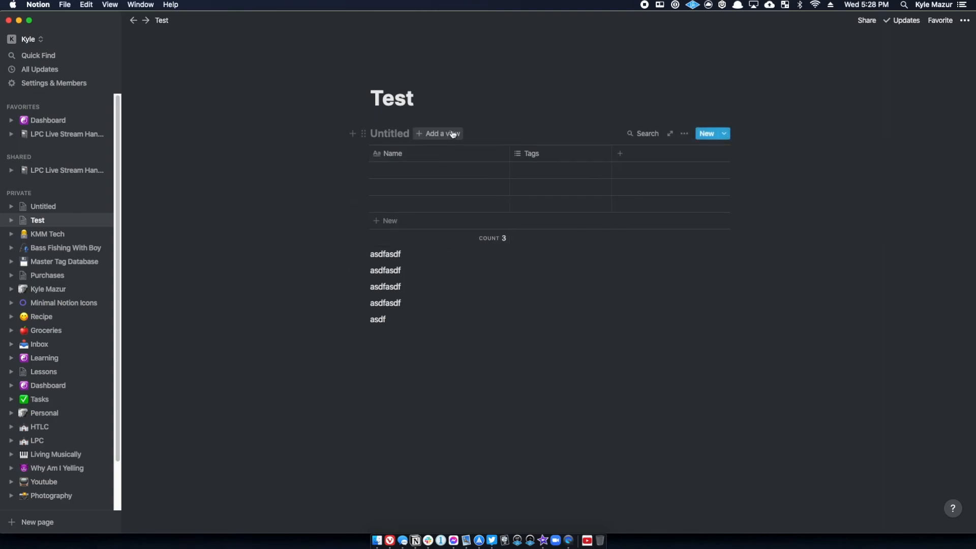
# Step: Delete the inline table and text from the Test page and restart it as an empty page with an icon
pyautogui.moveTo(401, 334); pyautogui.dragTo(340, 134)
pyautogui.press('BackSpace')
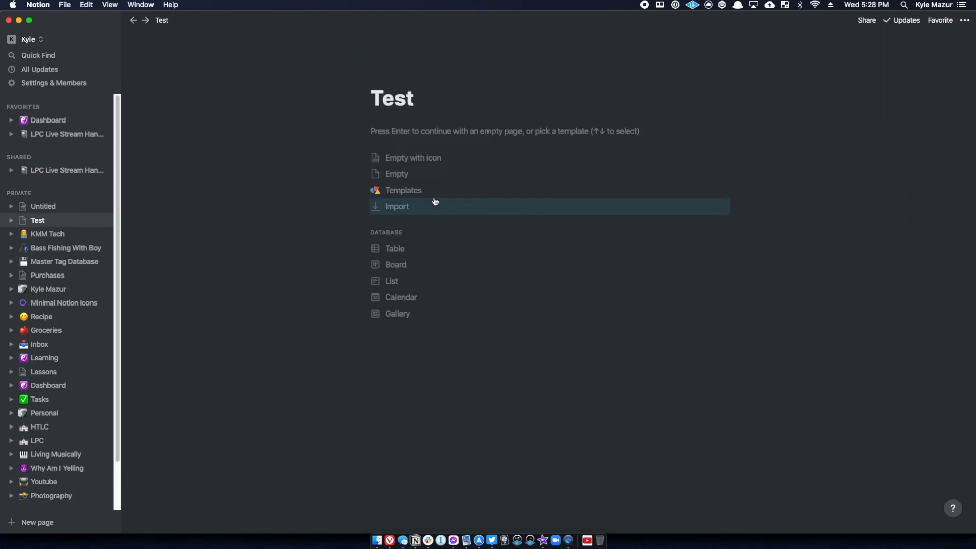
pyautogui.click(415, 161)
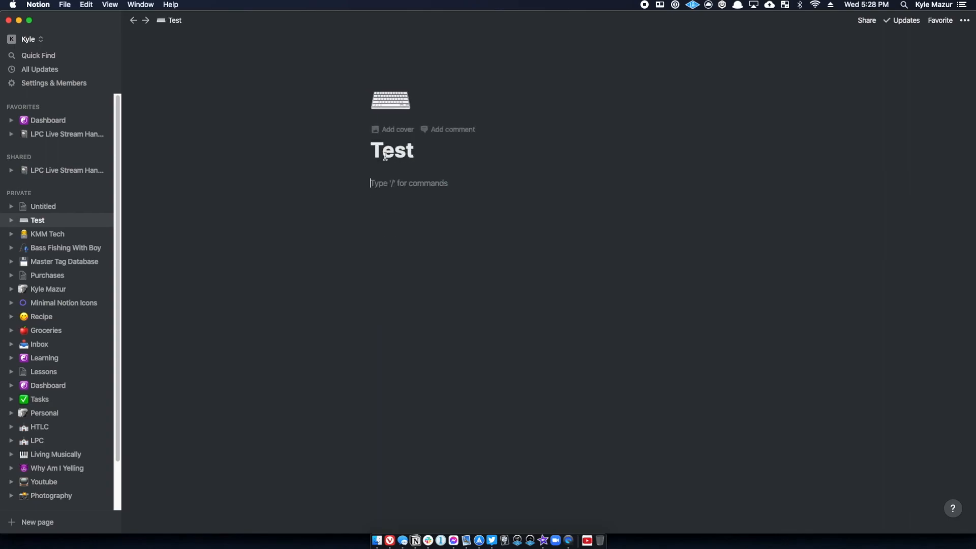
# Step: Browse the inline and full-page database blocks and insert an inline table below the Test page's title
pyautogui.write('/')
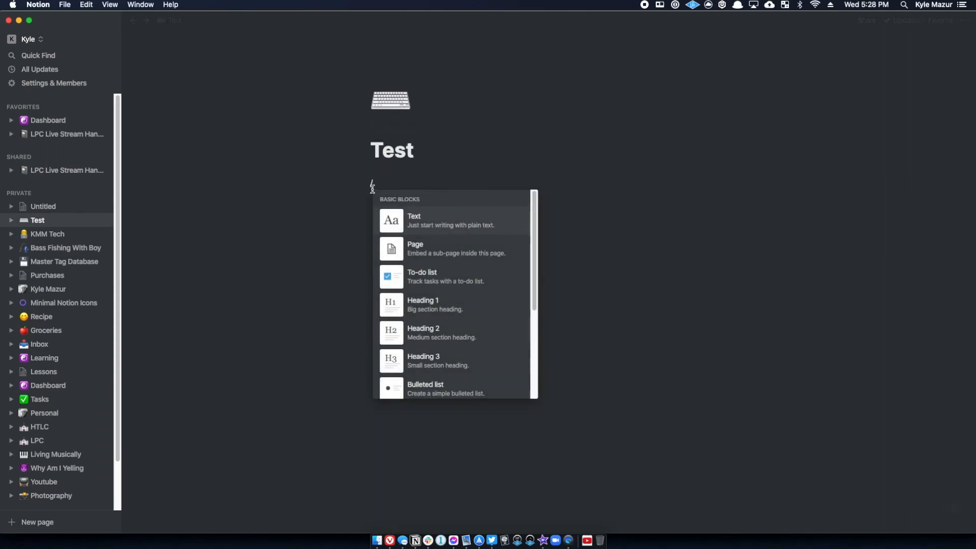
pyautogui.write('data')
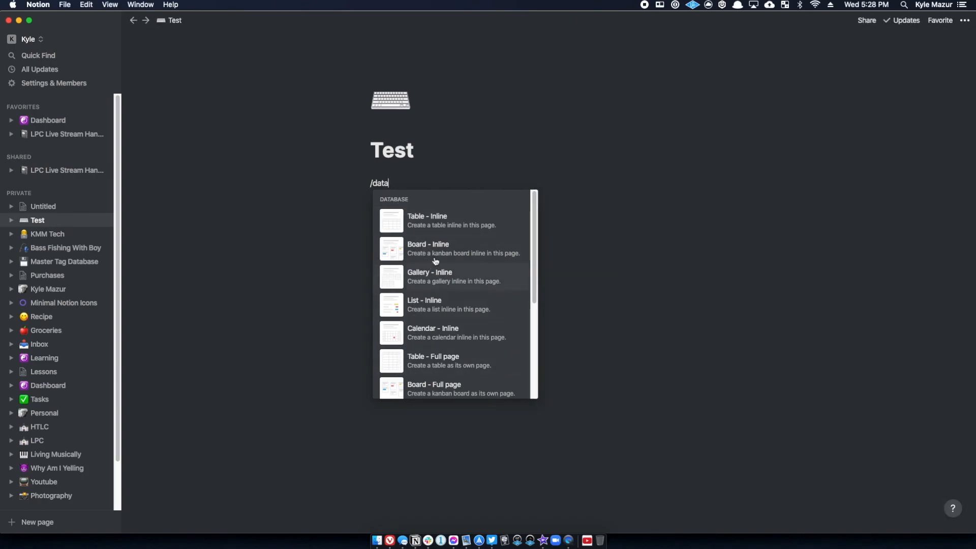
pyautogui.scroll(-2, 434, 244)
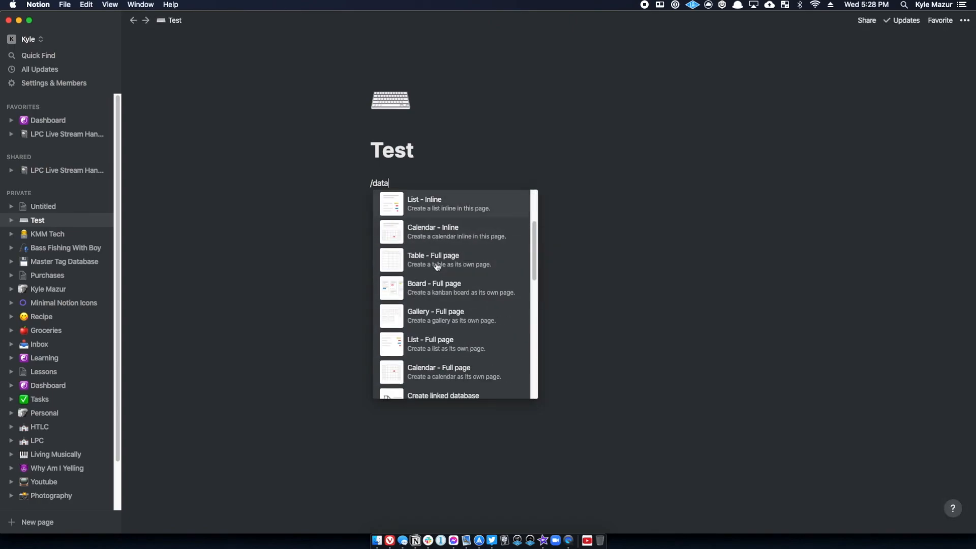
pyautogui.scroll(3, 438, 266)
pyautogui.scroll(-5, 441, 325)
pyautogui.scroll(3, 436, 268)
pyautogui.scroll(3, 446, 244)
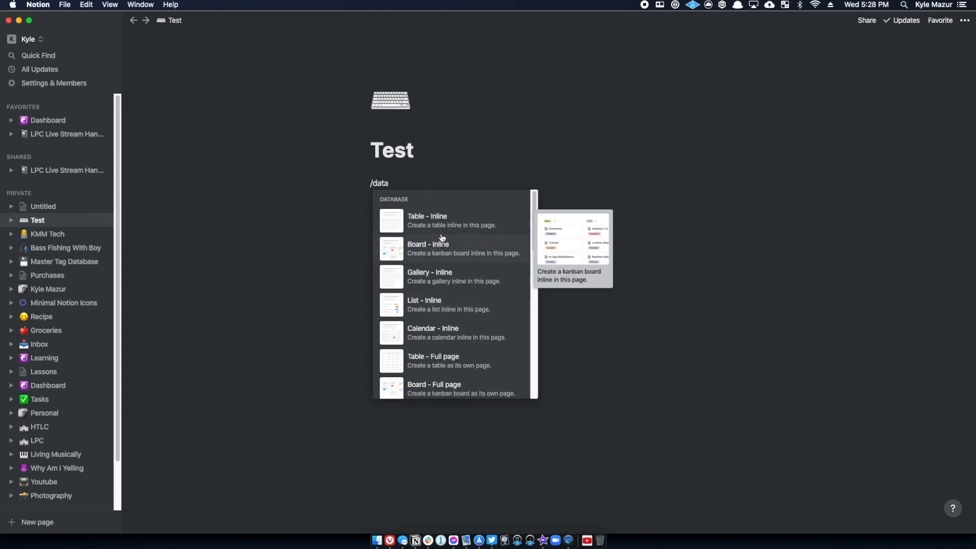
pyautogui.click(425, 227)
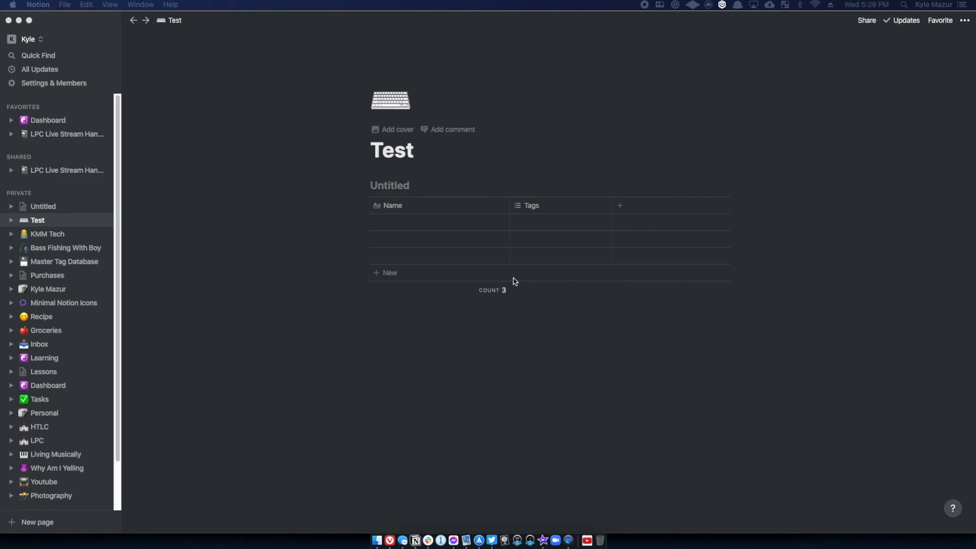
# Step: View the Tasks database with its columns, and open the Dashboard page from the favorites
pyautogui.click(40, 399)
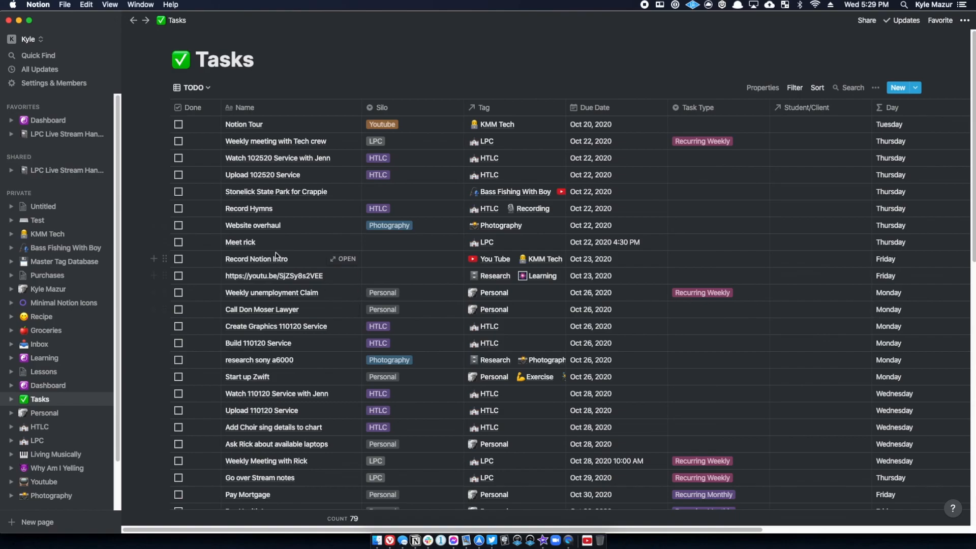
pyautogui.moveTo(293, 533); pyautogui.dragTo(231, 537)
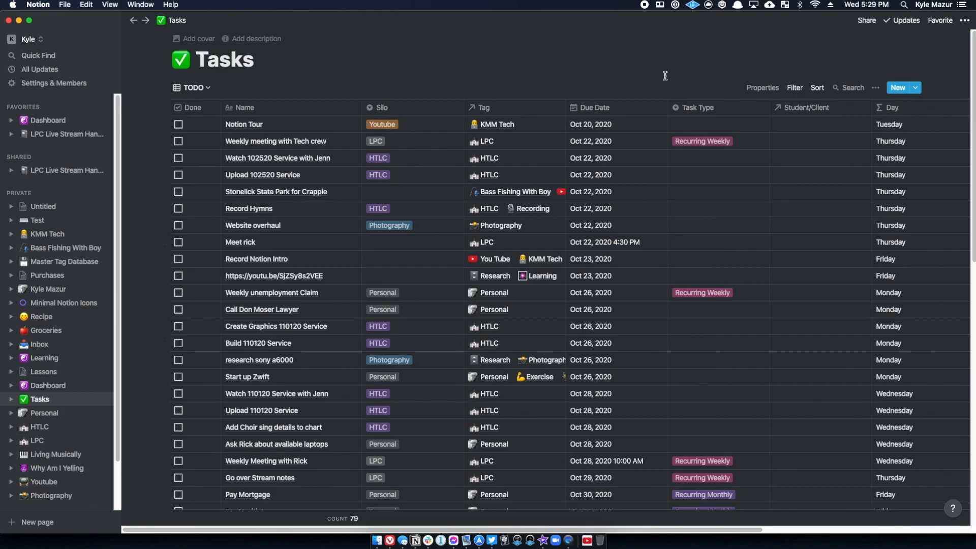
pyautogui.click(48, 120)
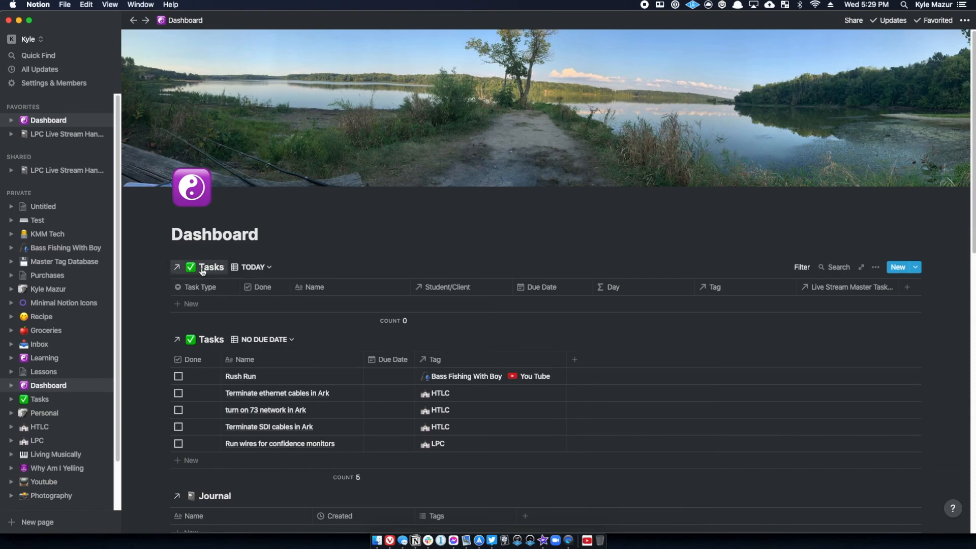